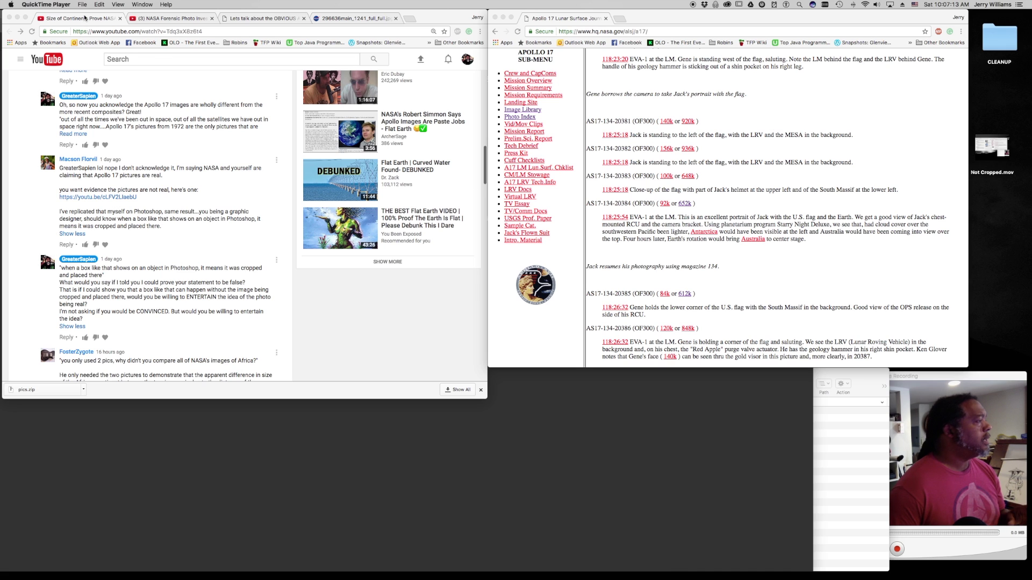
- Look over the continents video page and read the comment thread about the Apollo 17 pictures being cropped
{"action": "scroll", "coordinate": [194, 152], "scroll_direction": "up", "scroll_amount": 5}
{"action": "scroll", "coordinate": [194, 152], "scroll_direction": "up", "scroll_amount": 12}
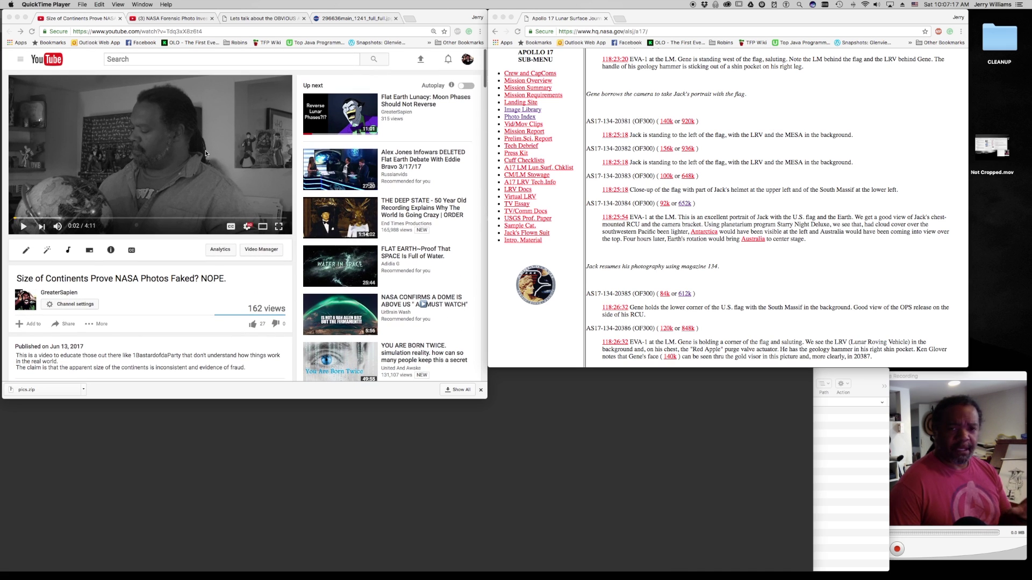
{"action": "scroll", "coordinate": [205, 153], "scroll_direction": "down", "scroll_amount": 15}
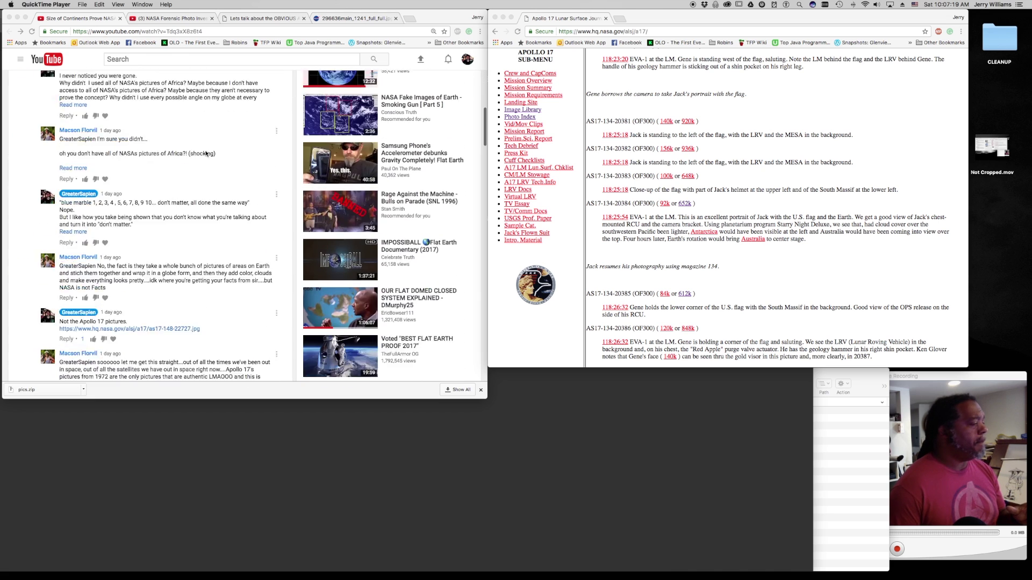
{"action": "scroll", "coordinate": [206, 154], "scroll_direction": "down", "scroll_amount": 3}
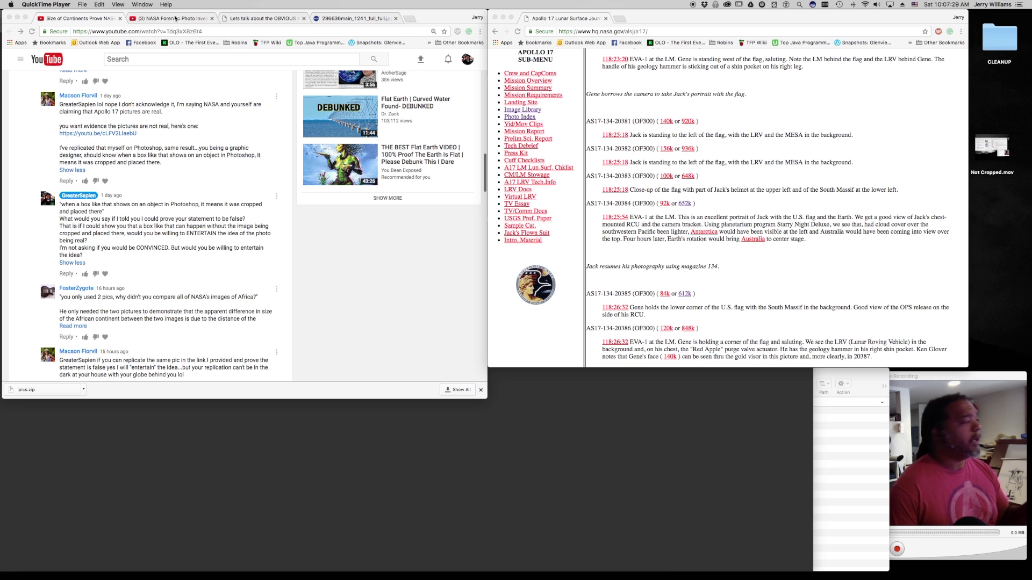
- View the NASA Forensic Photo Investigation video and skim forward to the Levels result around the Earth at 0:54
{"action": "left_click", "coordinate": [175, 19]}
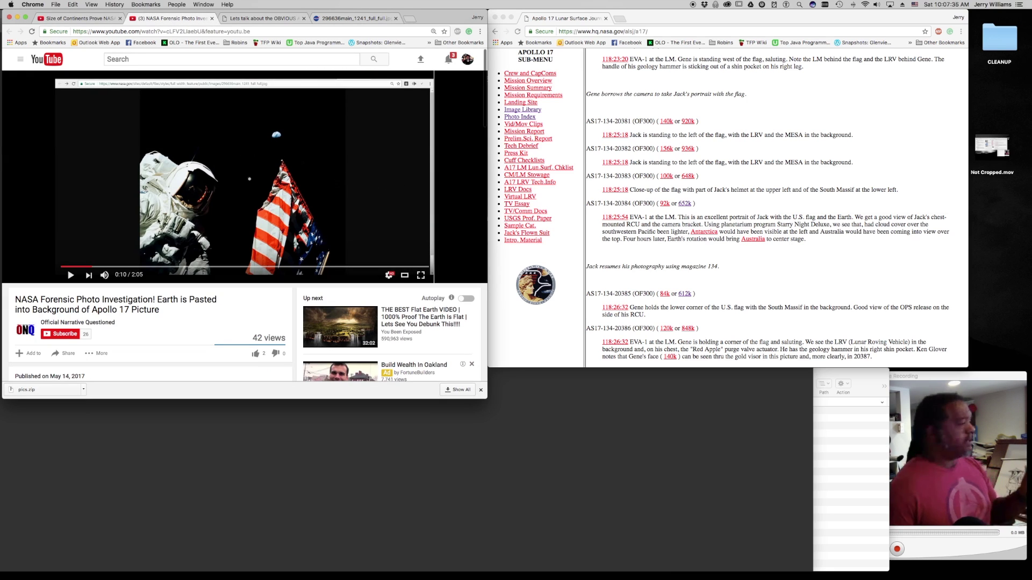
{"action": "left_click", "coordinate": [68, 269]}
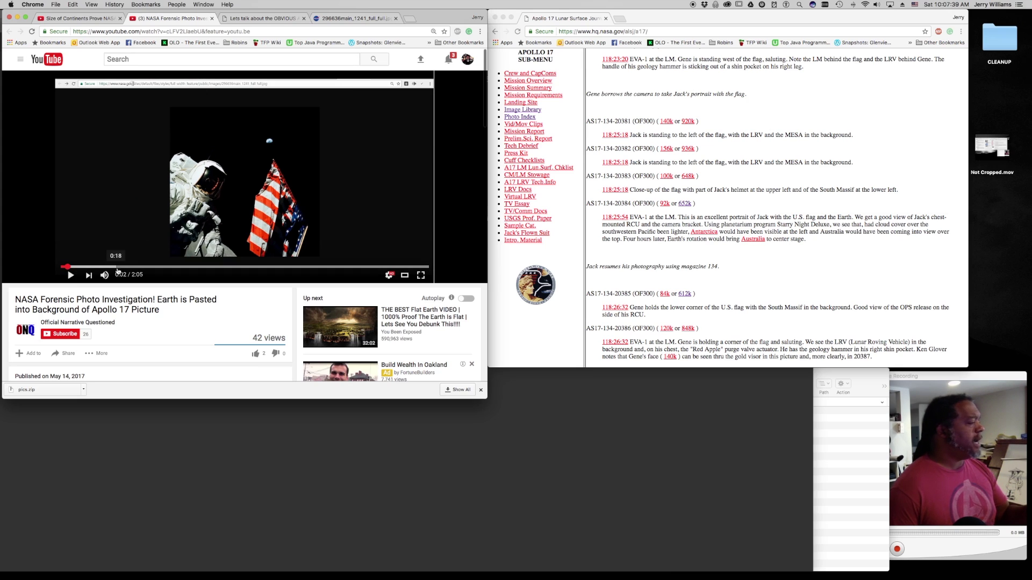
{"action": "left_click", "coordinate": [137, 267]}
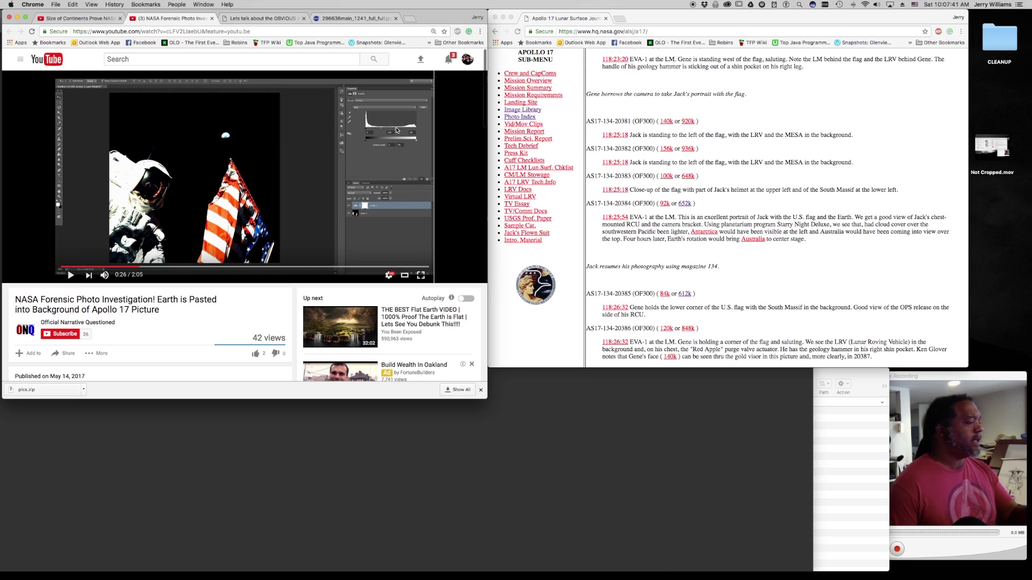
{"action": "left_click", "coordinate": [239, 267]}
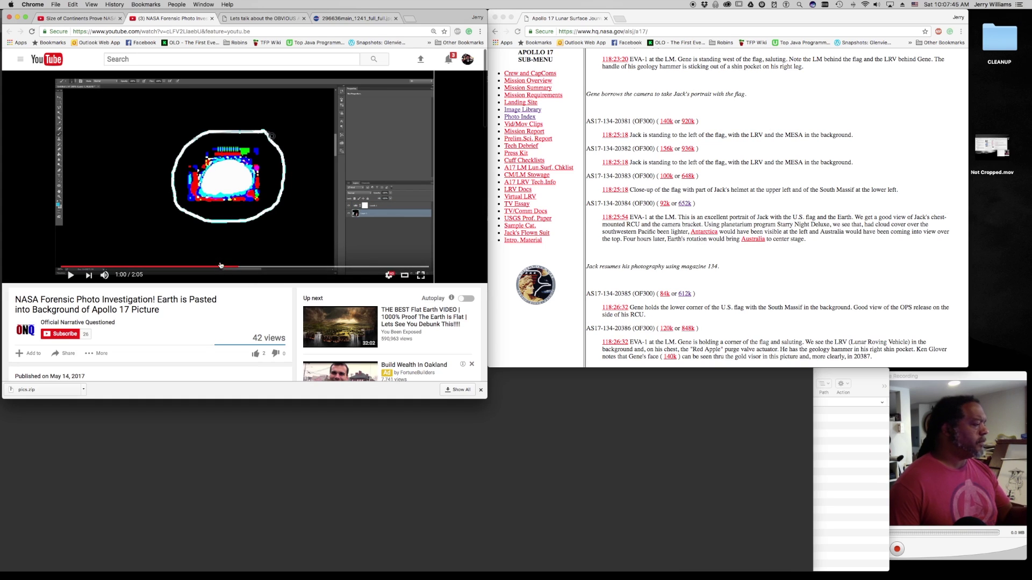
{"action": "left_click", "coordinate": [219, 267]}
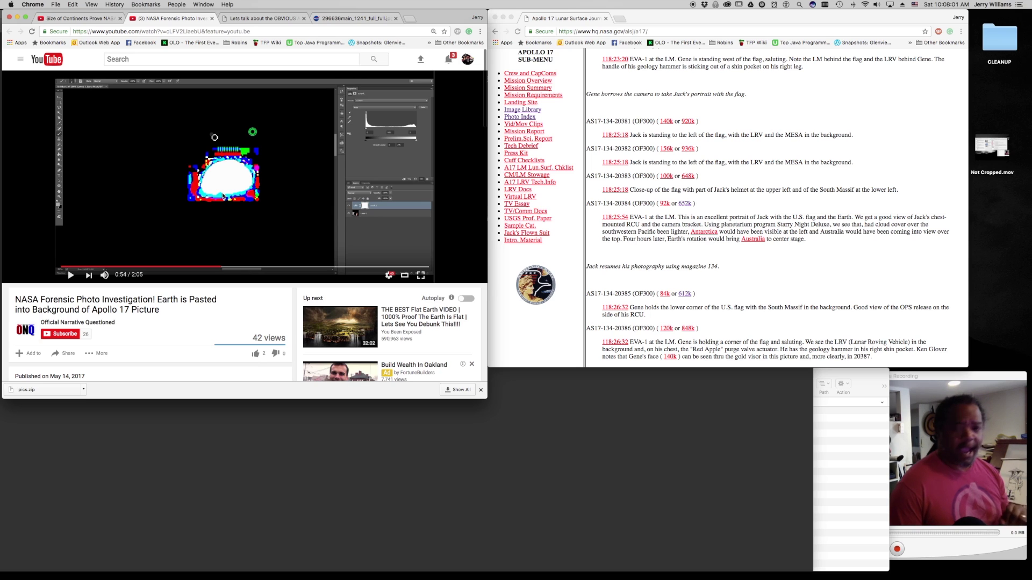
- Reread the comment claiming a Photoshop box means cropping, comparing it with the paused investigation video
{"action": "left_click", "coordinate": [90, 19]}
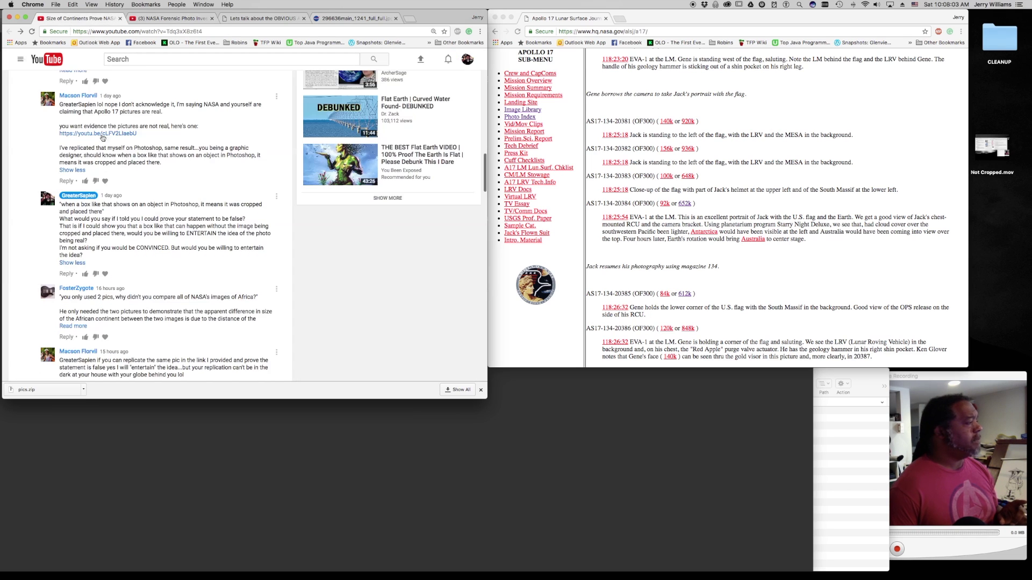
{"action": "scroll", "coordinate": [116, 218], "scroll_direction": "up", "scroll_amount": 1}
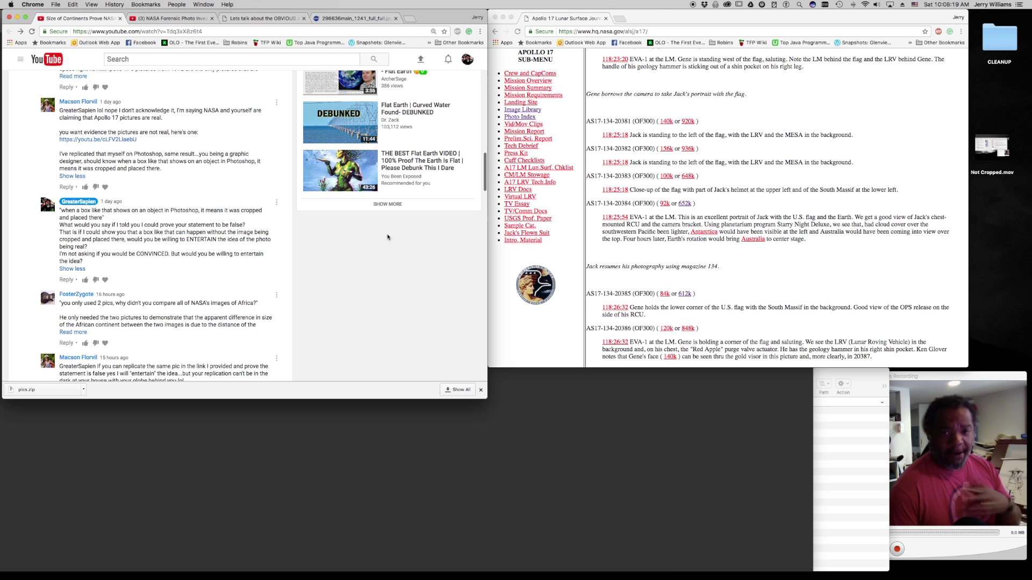
{"action": "left_click", "coordinate": [186, 19]}
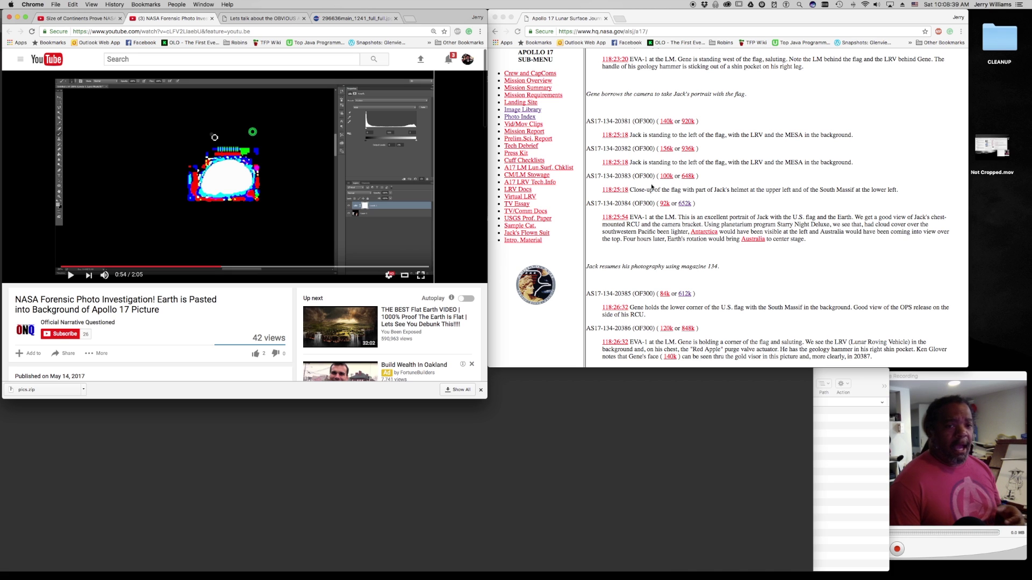
{"action": "left_click", "coordinate": [63, 20]}
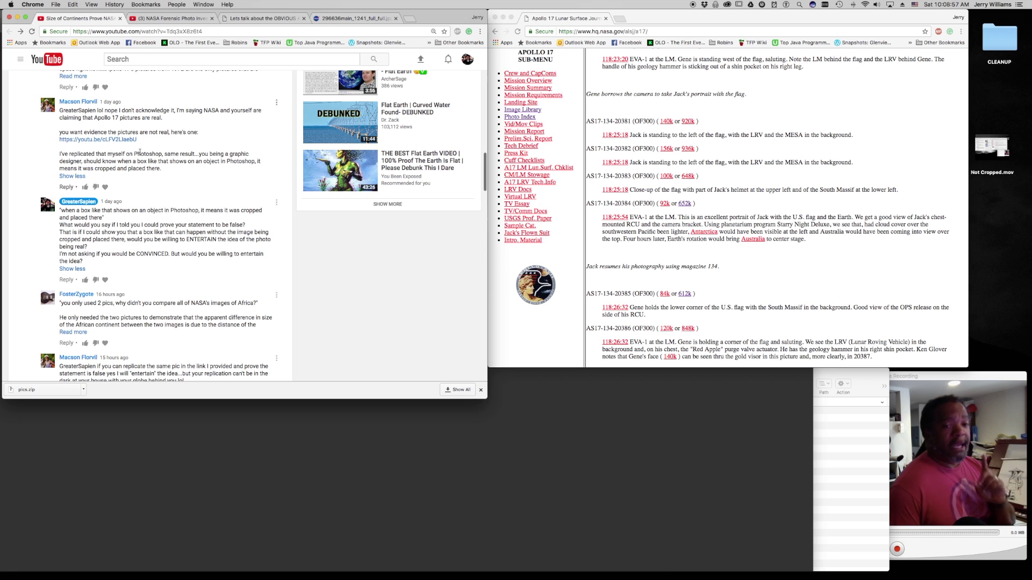
- Return to the investigation video, rewind it to 0:03 and check its description and comments
{"action": "left_click", "coordinate": [177, 20]}
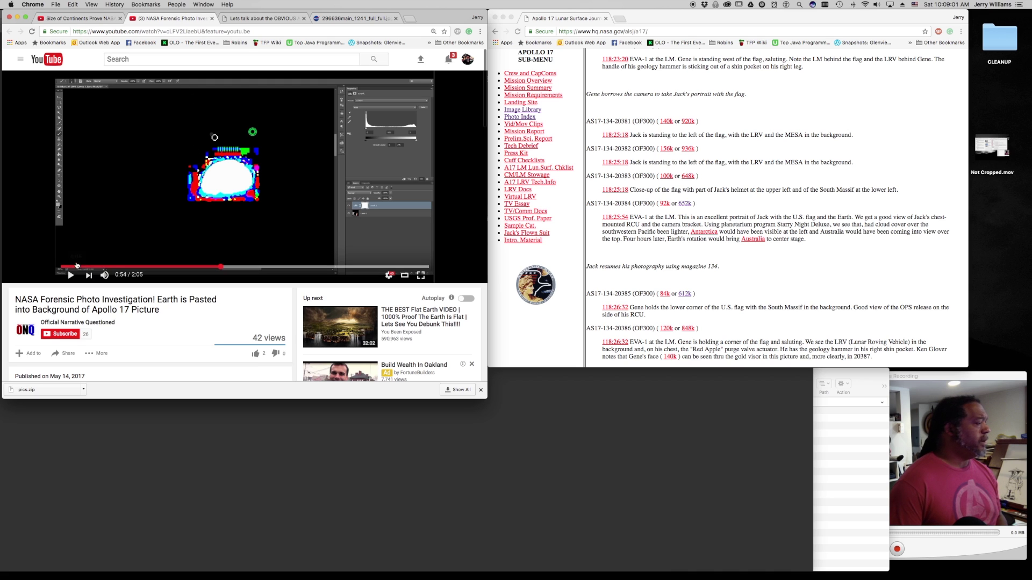
{"action": "left_click", "coordinate": [69, 267]}
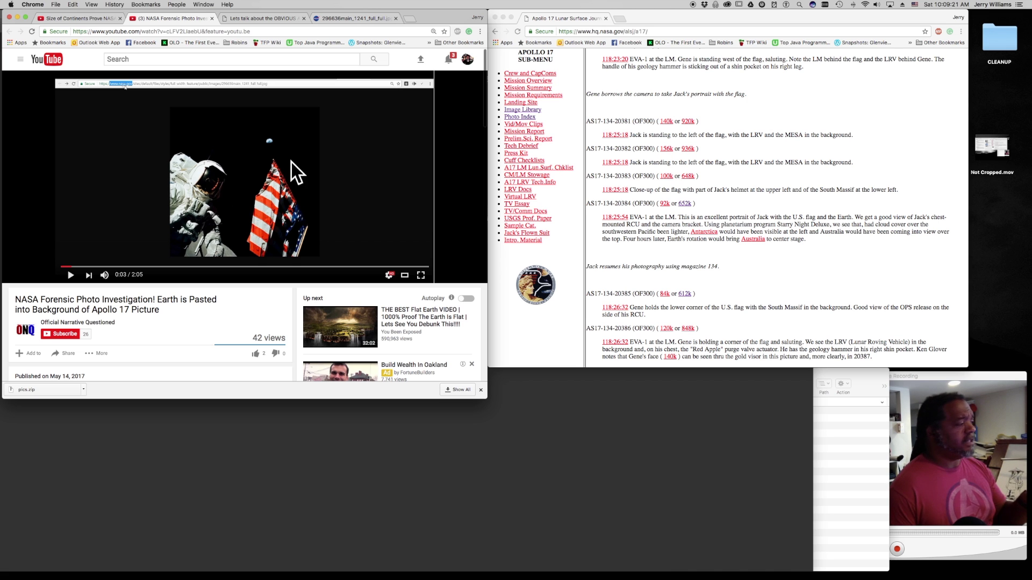
{"action": "scroll", "coordinate": [246, 290], "scroll_direction": "down", "scroll_amount": 2}
{"action": "scroll", "coordinate": [246, 290], "scroll_direction": "down", "scroll_amount": 5}
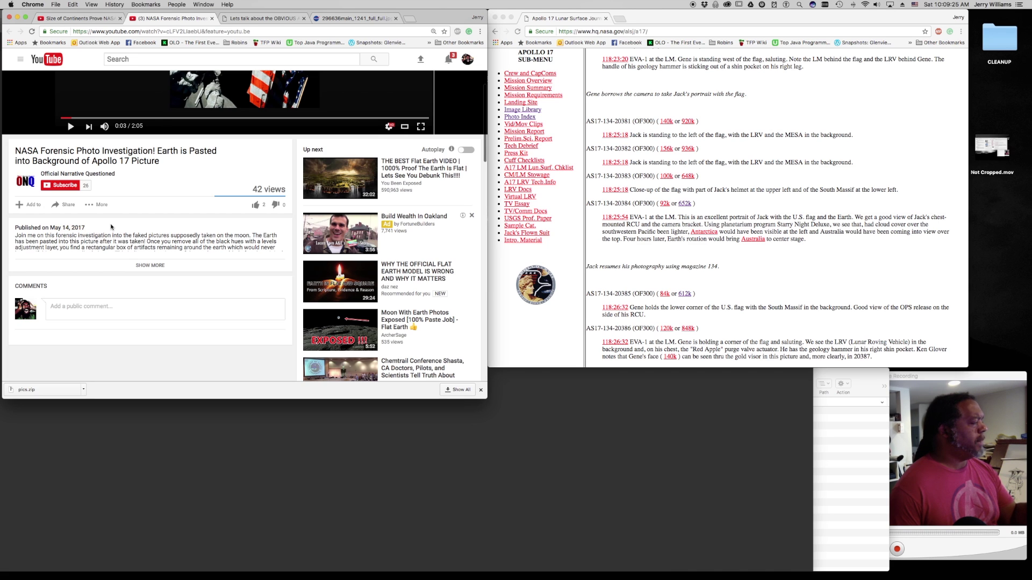
{"action": "scroll", "coordinate": [152, 232], "scroll_direction": "up", "scroll_amount": 1}
{"action": "scroll", "coordinate": [152, 232], "scroll_direction": "up", "scroll_amount": 5}
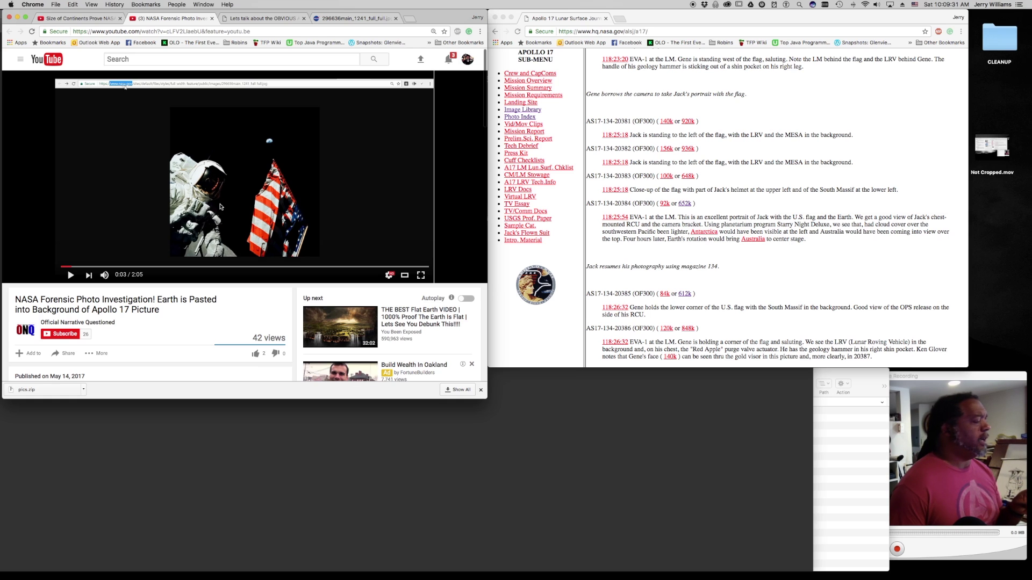
- Examine the Flat Earth Society topic on the Apollo 17 picture, including its GIMP Levels examples and moon comparison
{"action": "left_click", "coordinate": [255, 20]}
{"action": "scroll", "coordinate": [276, 160], "scroll_direction": "up", "scroll_amount": 10}
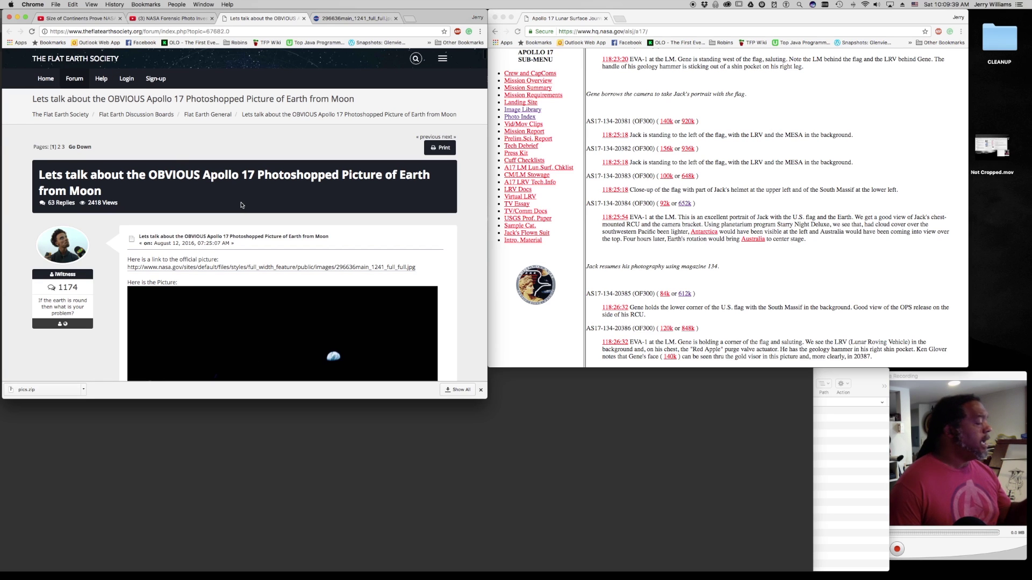
{"action": "scroll", "coordinate": [240, 205], "scroll_direction": "down", "scroll_amount": 7}
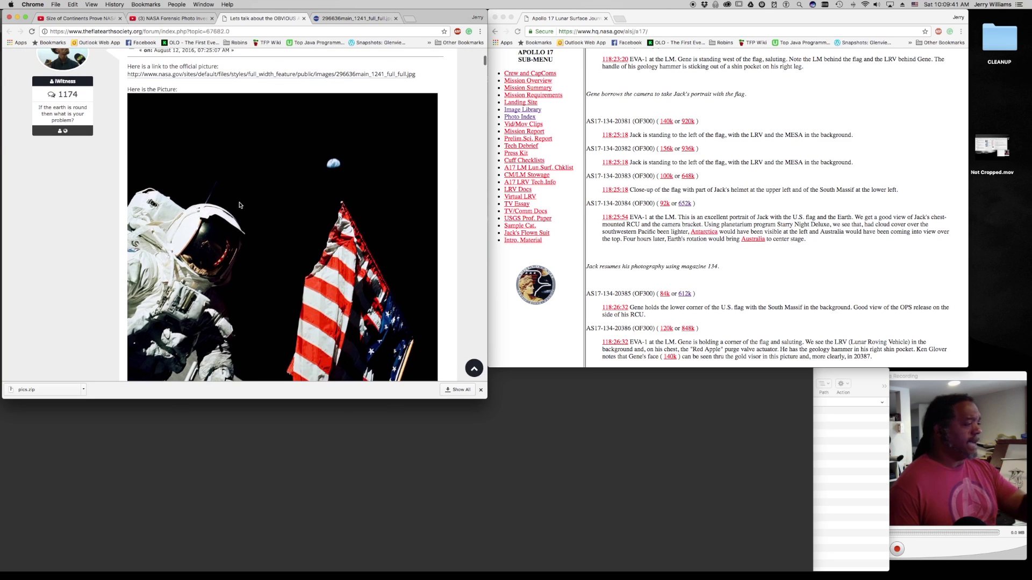
{"action": "scroll", "coordinate": [239, 206], "scroll_direction": "down", "scroll_amount": 2}
{"action": "scroll", "coordinate": [240, 205], "scroll_direction": "up", "scroll_amount": 2}
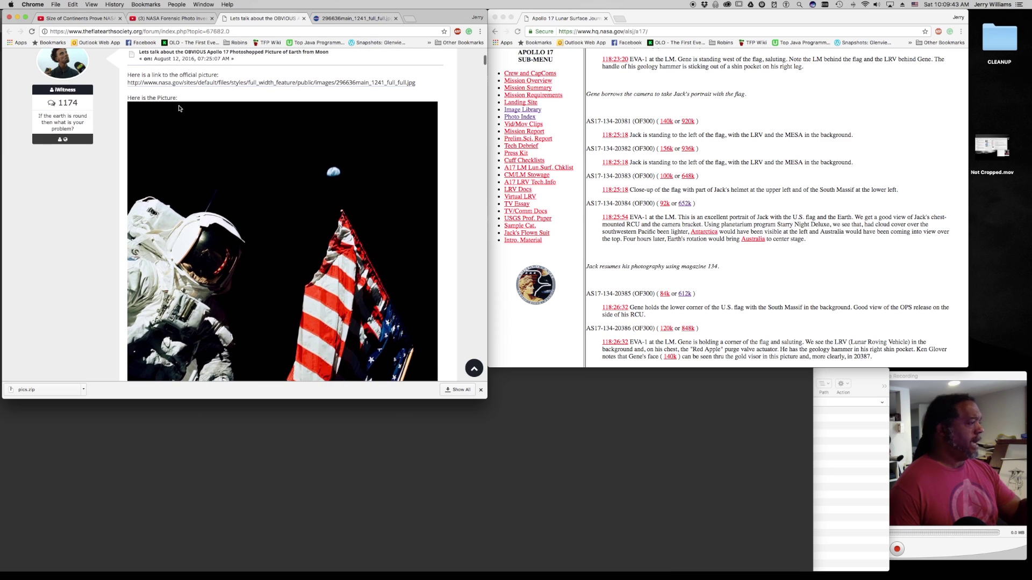
{"action": "scroll", "coordinate": [283, 164], "scroll_direction": "down", "scroll_amount": 14}
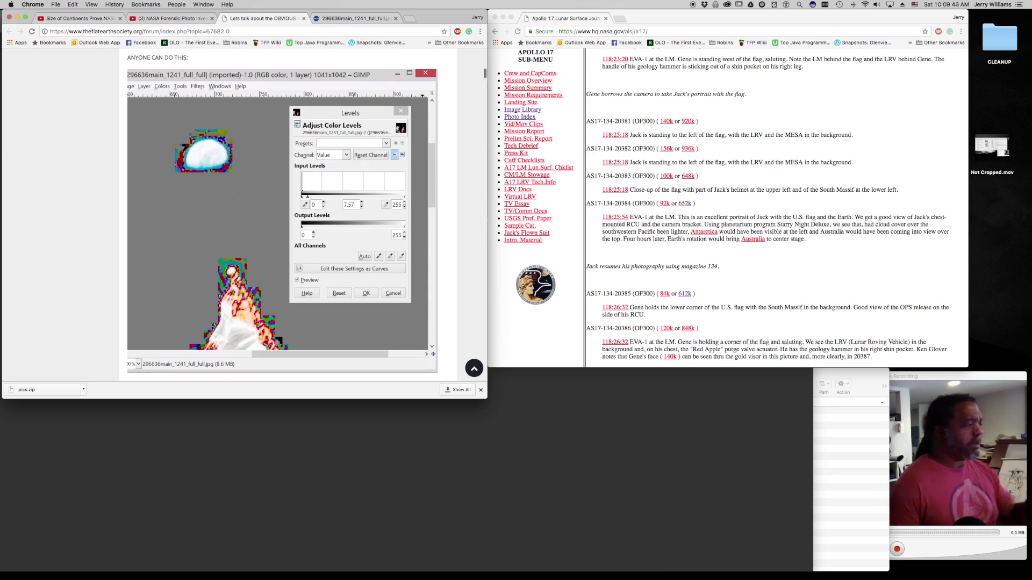
{"action": "scroll", "coordinate": [256, 229], "scroll_direction": "down", "scroll_amount": 15}
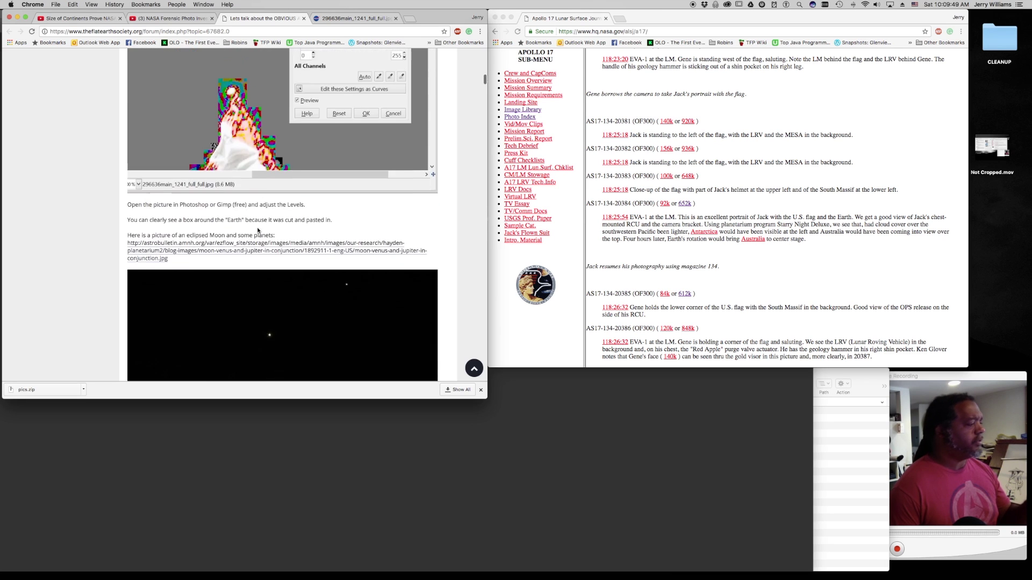
{"action": "scroll", "coordinate": [257, 230], "scroll_direction": "down", "scroll_amount": 3}
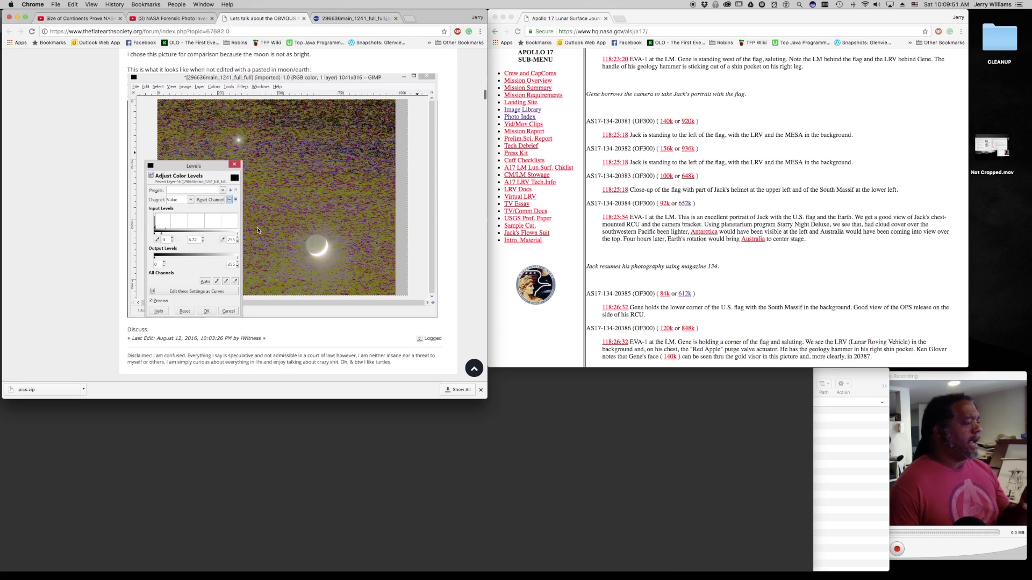
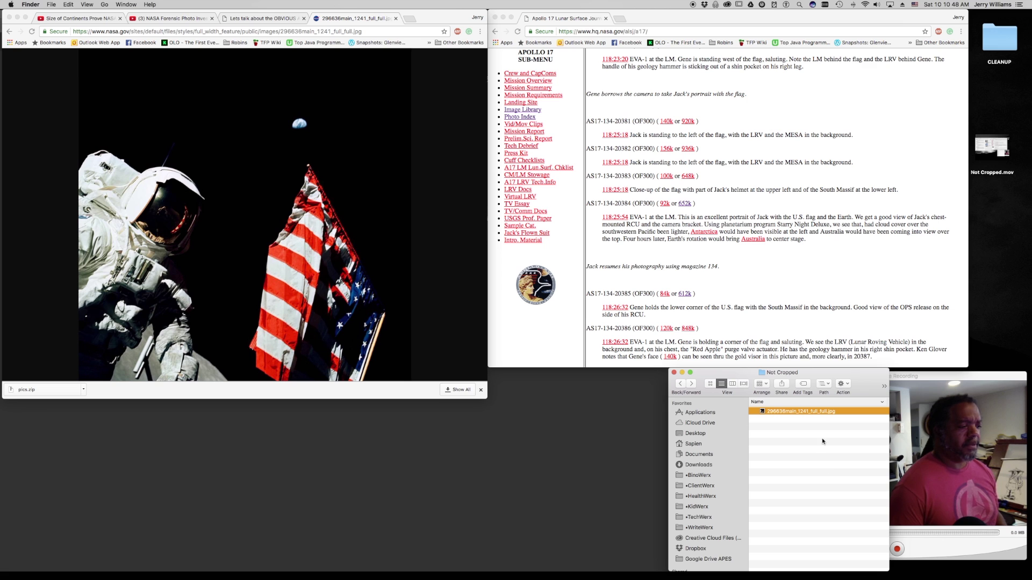
- Open 296636main_1241_full_full.jpg in Photoshop and apply Levels with the RGB white input level lowered to its minimum
{"action": "left_click_drag", "start_coordinate": [762, 412], "coordinate": [272, 576]}
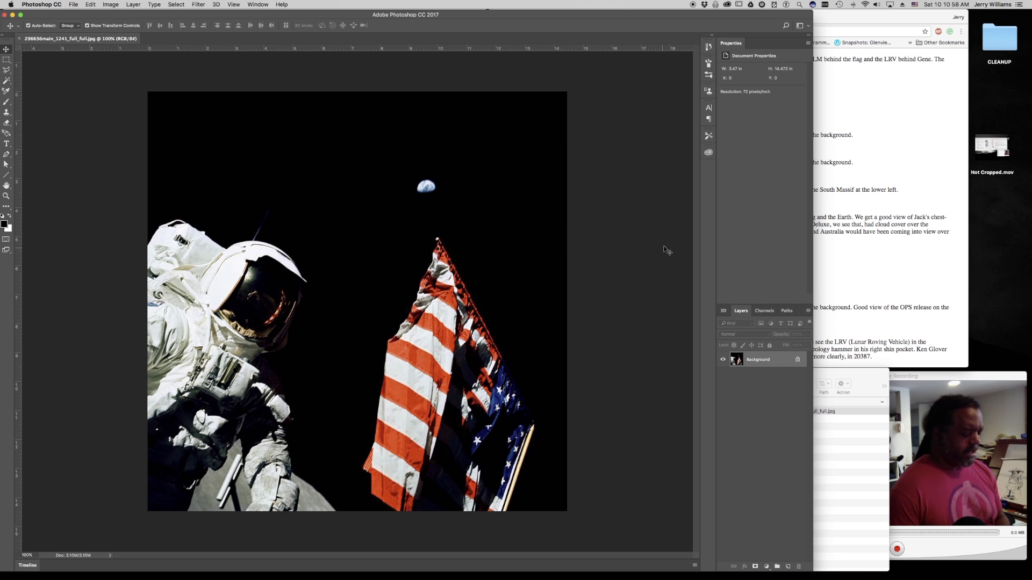
{"action": "key", "text": "super+l"}
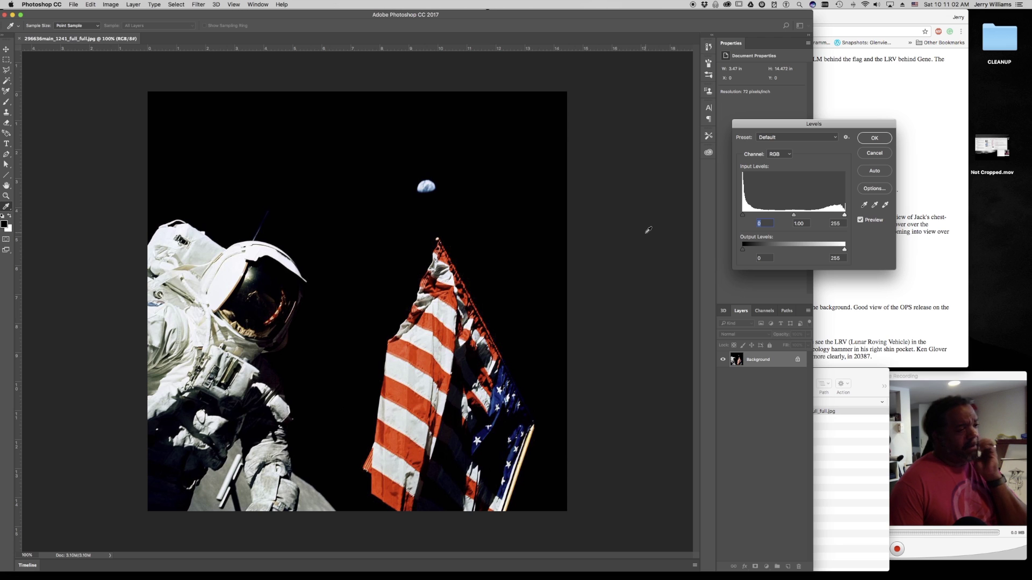
{"action": "left_click_drag", "start_coordinate": [844, 215], "coordinate": [749, 218]}
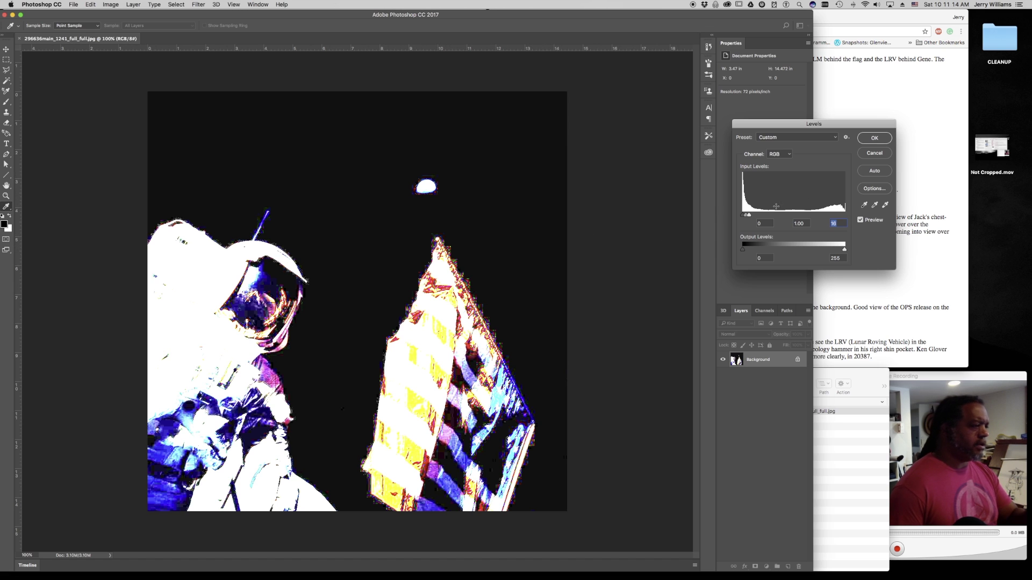
{"action": "left_click_drag", "start_coordinate": [750, 217], "coordinate": [743, 220]}
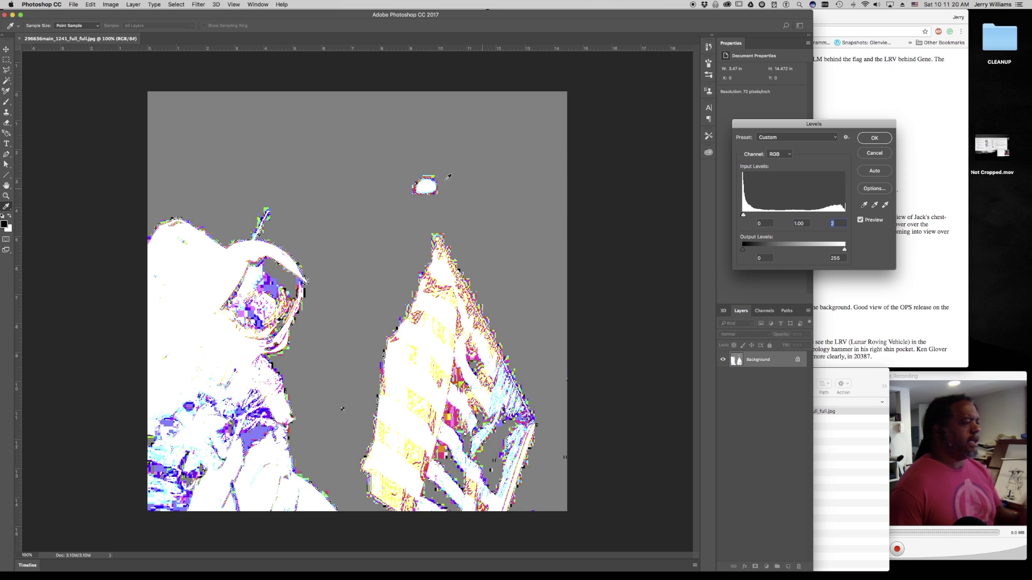
{"action": "left_click", "coordinate": [882, 141]}
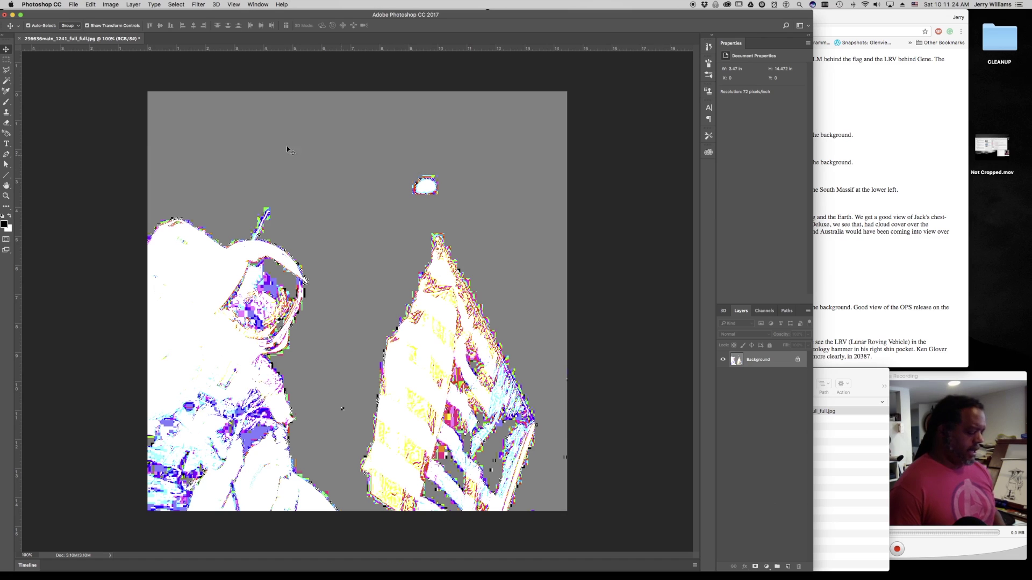
- Zoom in on the Earth to examine the box of colored pixels around it and the flag tip below
{"action": "left_click", "coordinate": [5, 195]}
{"action": "left_click_drag", "start_coordinate": [379, 156], "coordinate": [504, 243]}
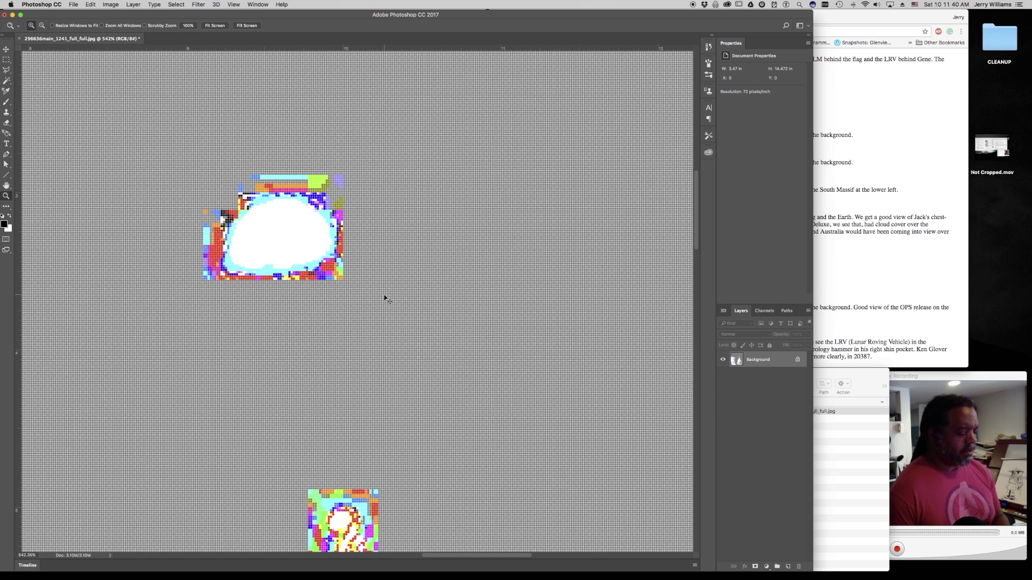
{"action": "scroll", "coordinate": [384, 295], "scroll_direction": "down", "scroll_amount": 5}
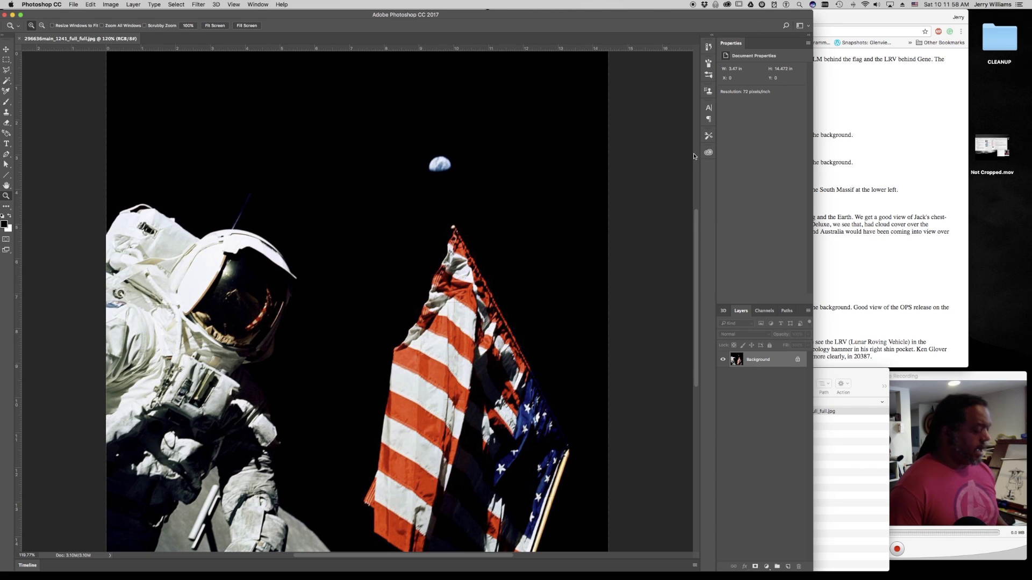
{"action": "key", "text": "super+Tab"}
{"action": "key", "text": "super+Tab"}
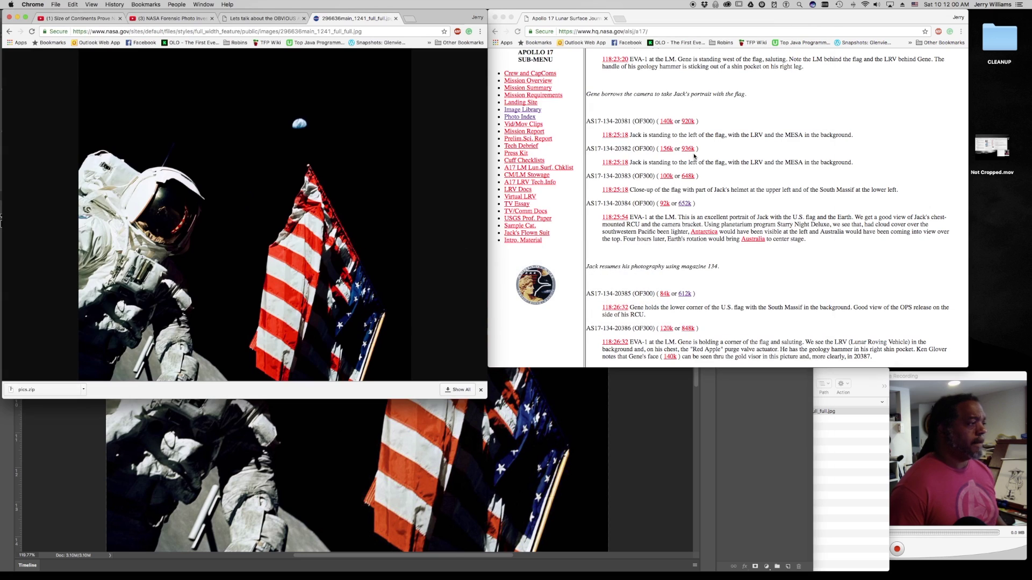
{"action": "left_click", "coordinate": [369, 31]}
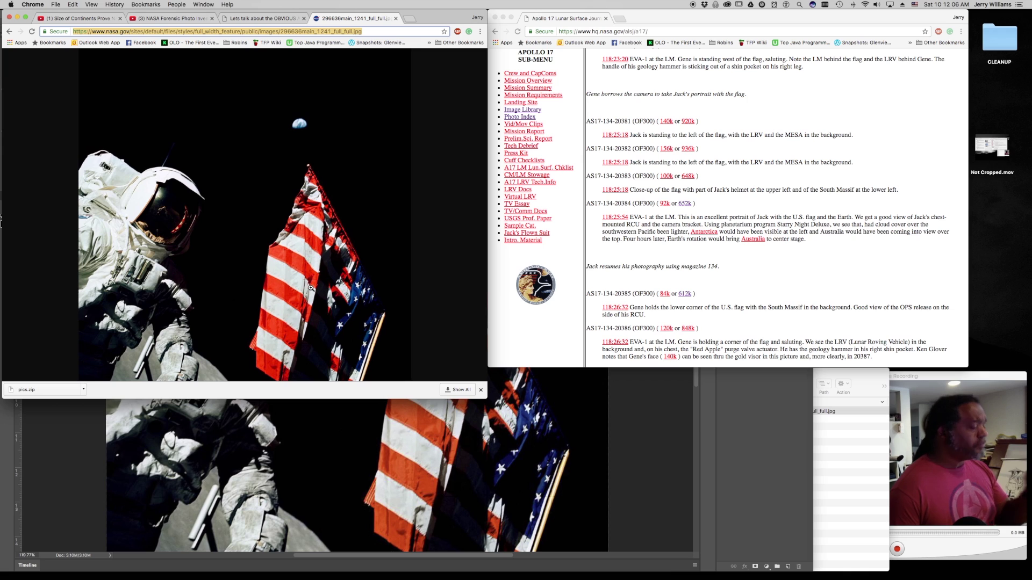
{"action": "left_click", "coordinate": [879, 151]}
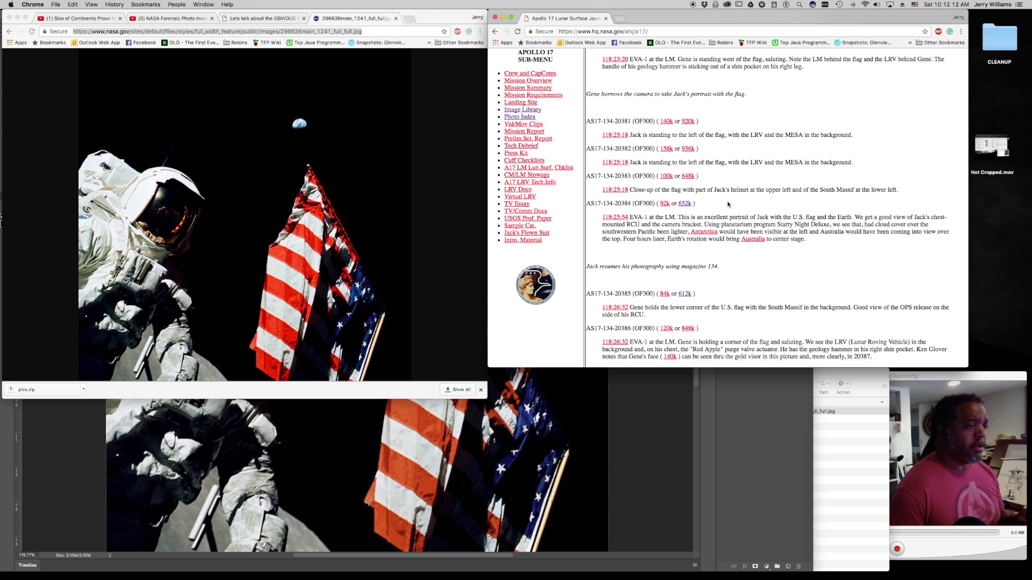
{"action": "left_click", "coordinate": [685, 206]}
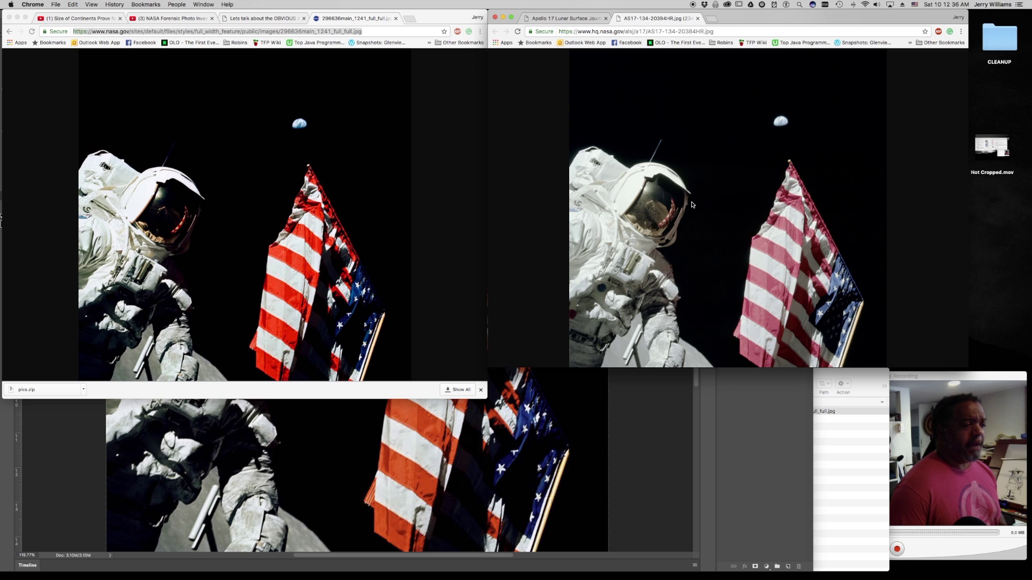
{"action": "left_click", "coordinate": [837, 466]}
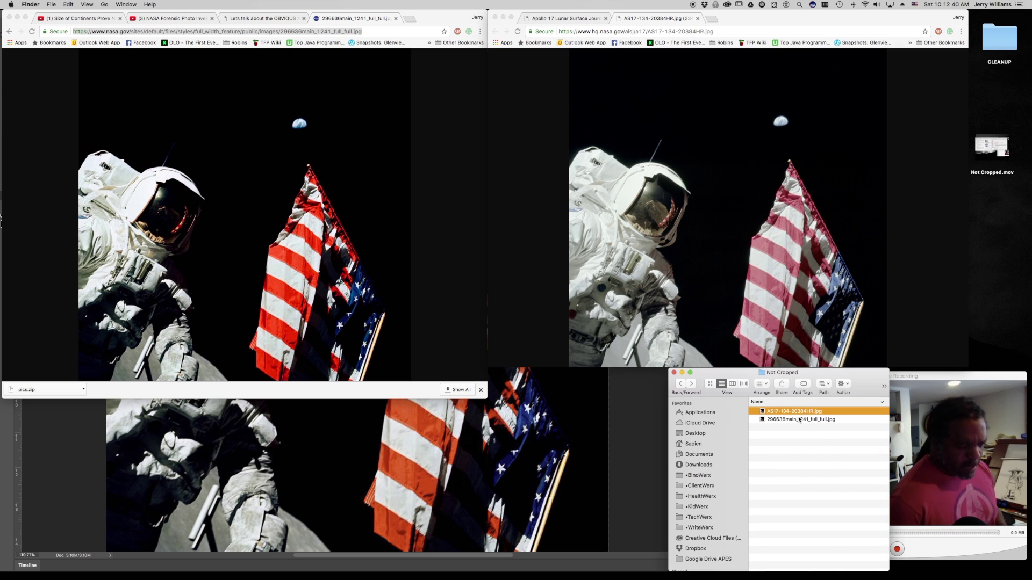
{"action": "left_click", "coordinate": [768, 422]}
{"action": "left_click_drag", "start_coordinate": [768, 422], "coordinate": [279, 571]}
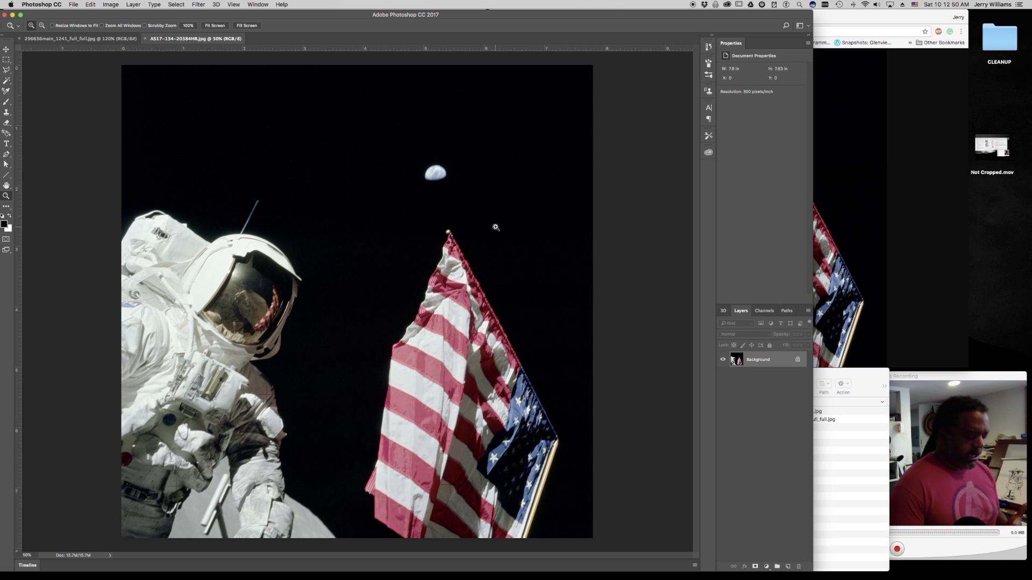
{"action": "key", "text": "super+l"}
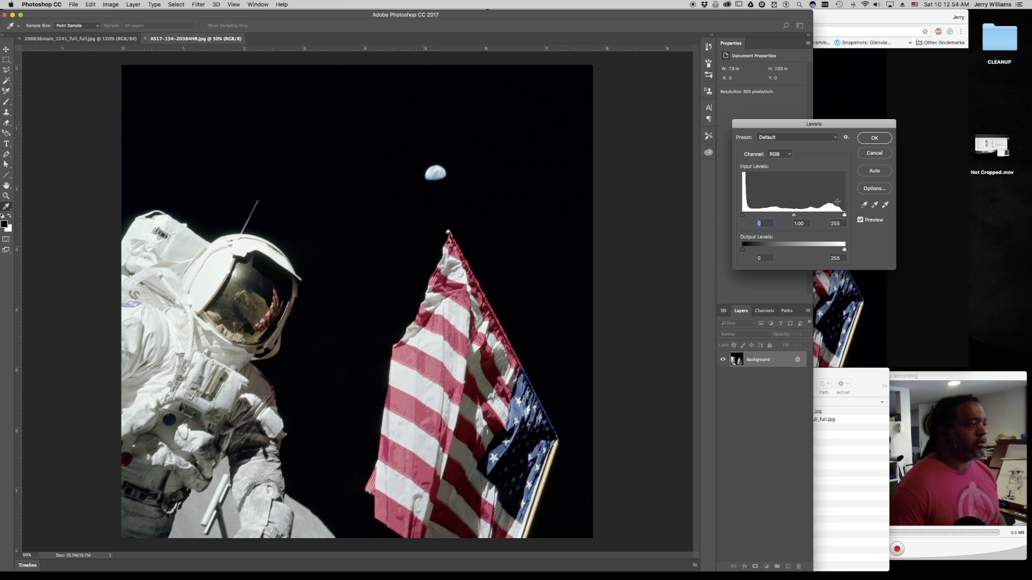
{"action": "left_click_drag", "start_coordinate": [844, 215], "coordinate": [745, 221]}
{"action": "key", "text": "Tab"}
{"action": "key", "text": "Tab"}
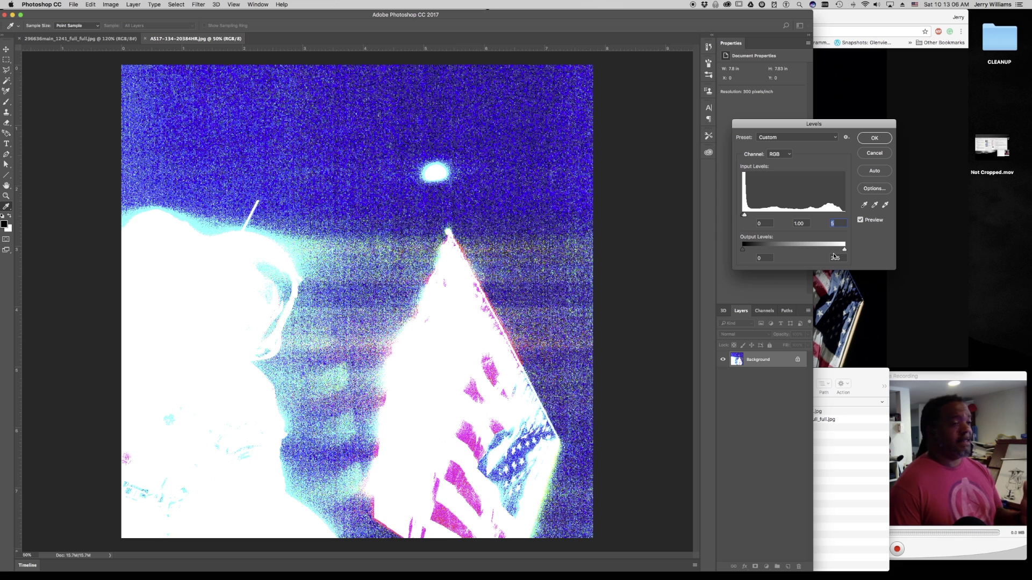
{"action": "left_click", "coordinate": [874, 138]}
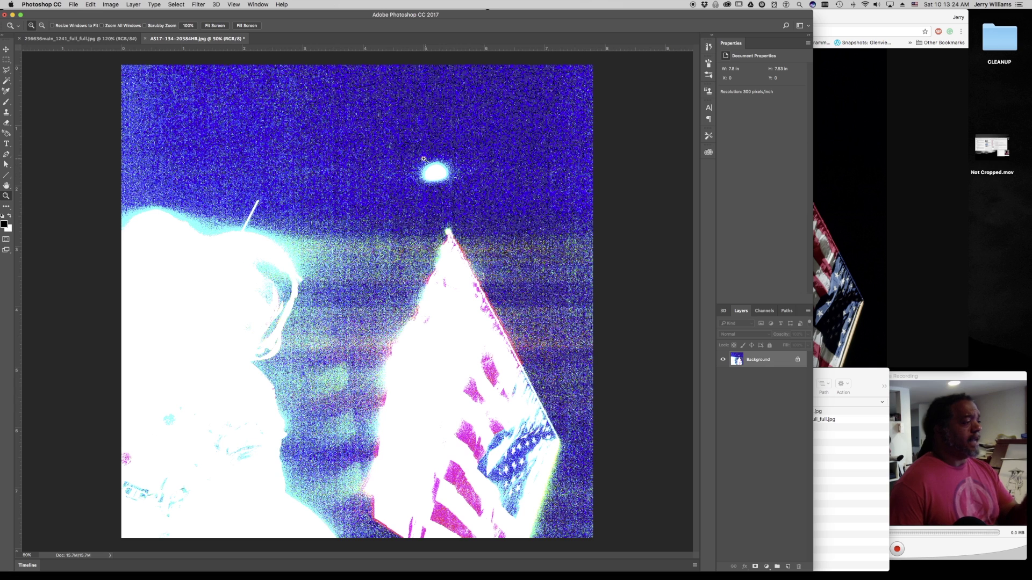
- Examine the pixels around the Earth up close and compare them with the GIMP Levels example in the Flat Earth Society topic in Chrome
{"action": "left_click_drag", "start_coordinate": [362, 136], "coordinate": [496, 240]}
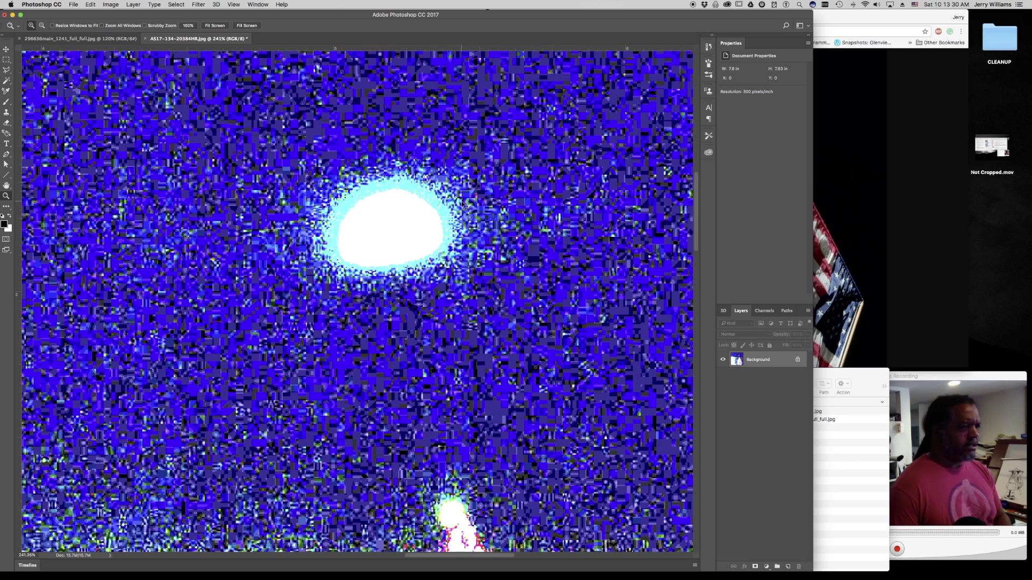
{"action": "key", "text": "super+0"}
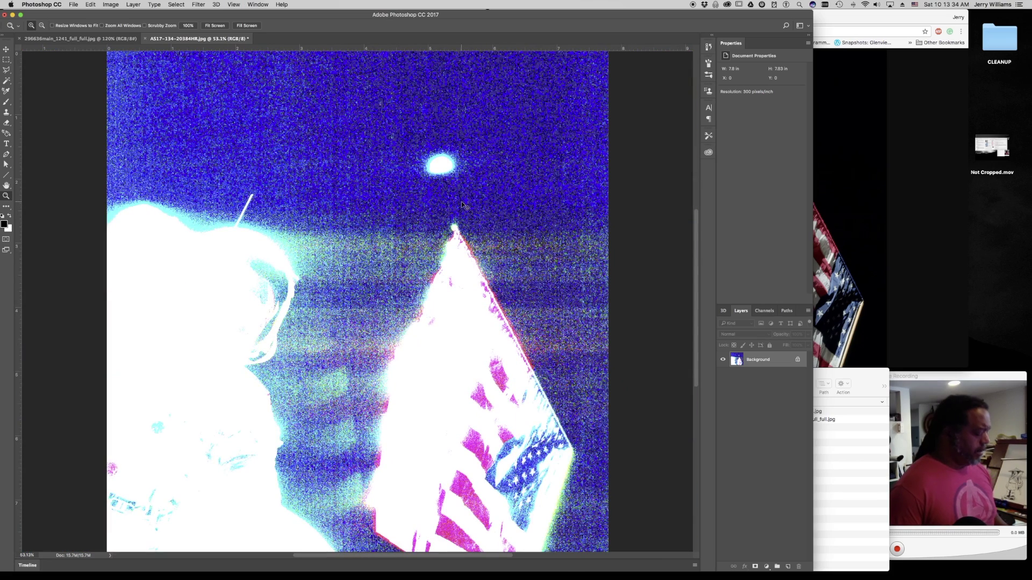
{"action": "key", "text": "super+Tab"}
{"action": "key", "text": "super+Tab"}
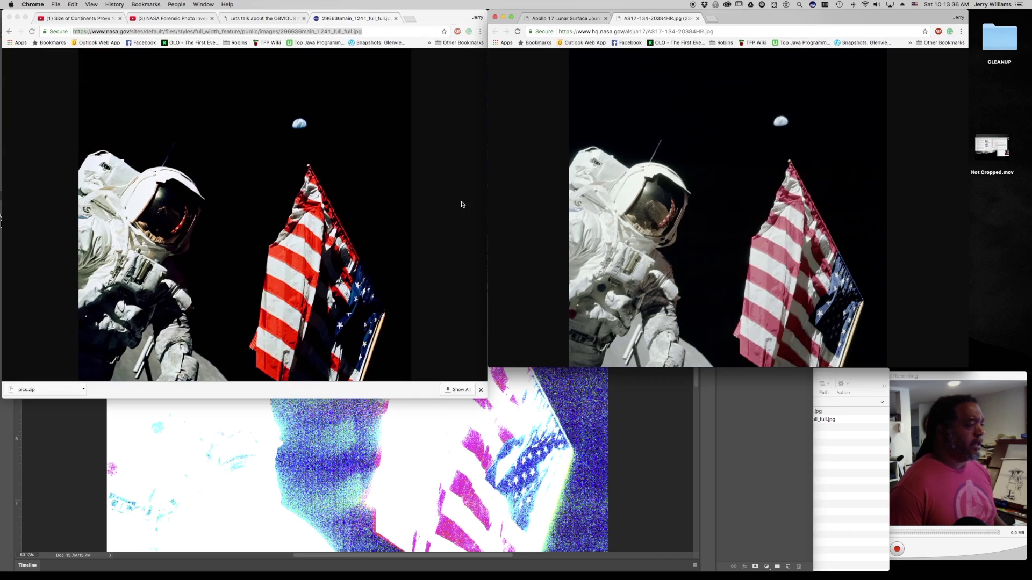
{"action": "left_click", "coordinate": [242, 20]}
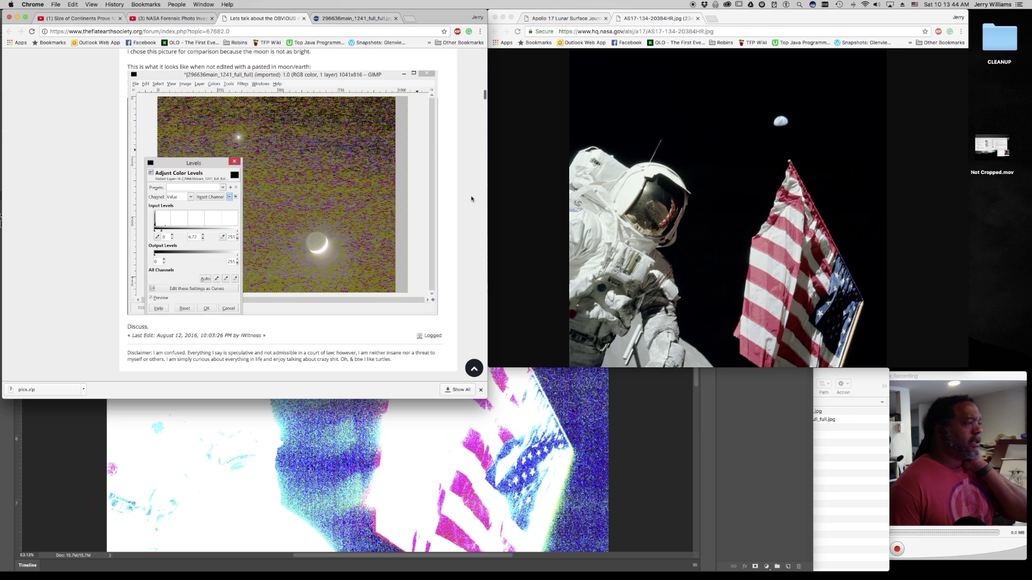
{"action": "left_click", "coordinate": [642, 398]}
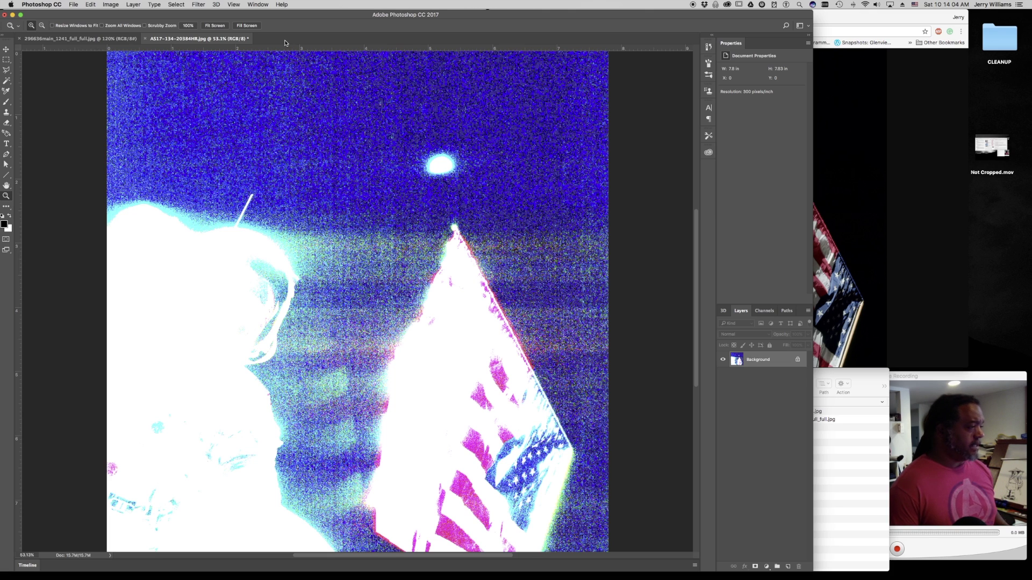
{"action": "key", "text": "F12"}
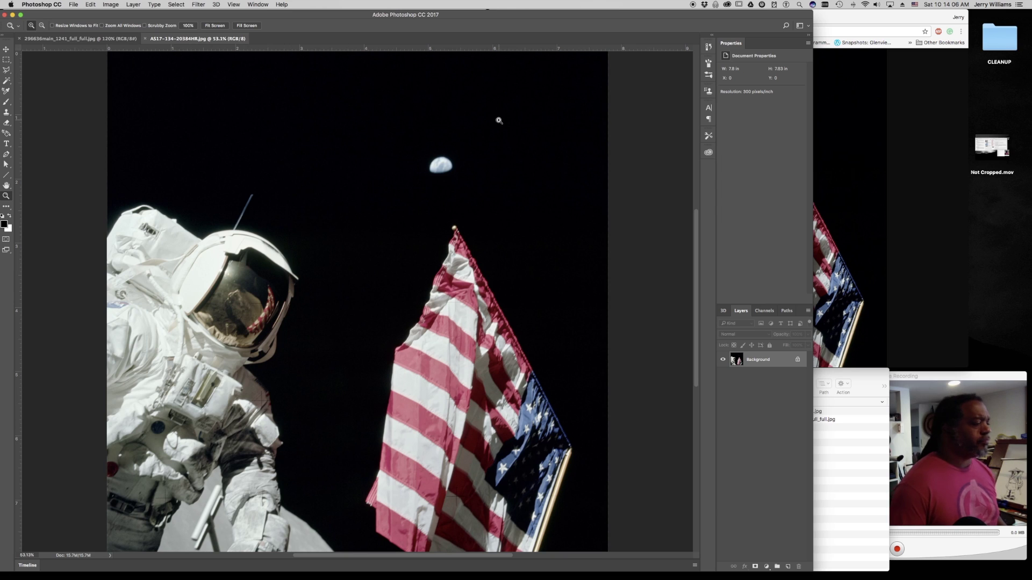
{"action": "left_click", "coordinate": [256, 4]}
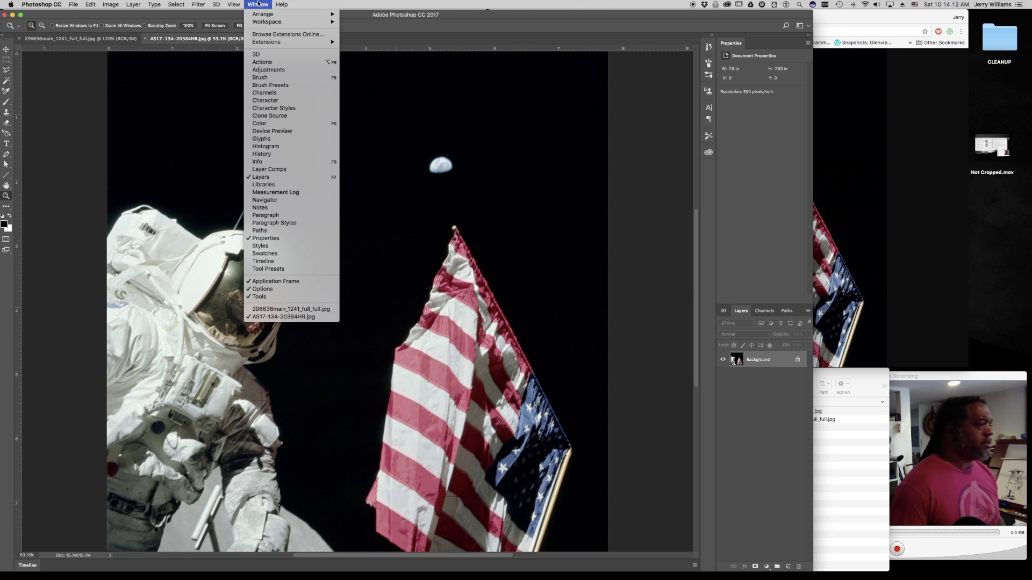
{"action": "mouse_move", "coordinate": [257, 17]}
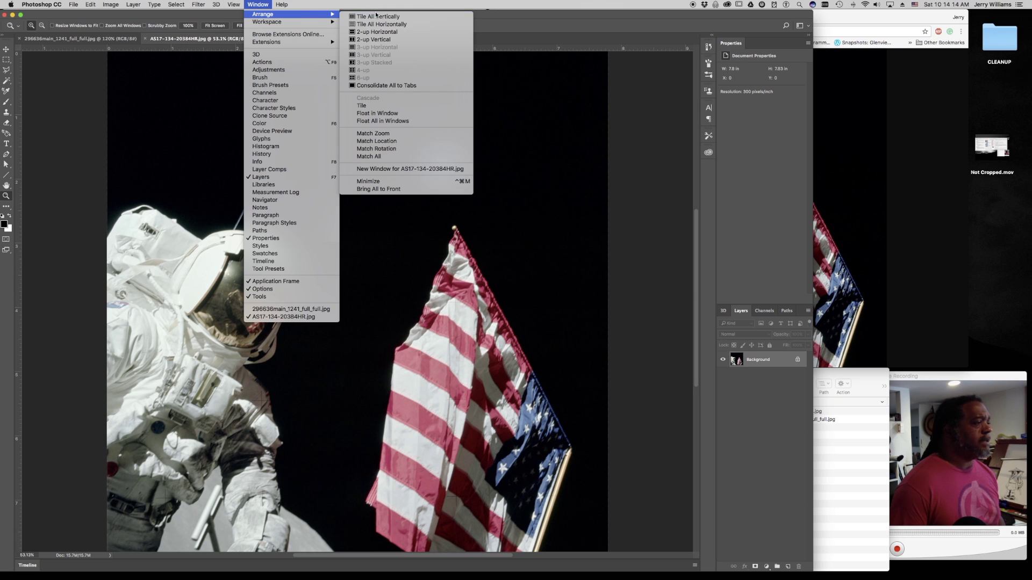
{"action": "left_click", "coordinate": [369, 39]}
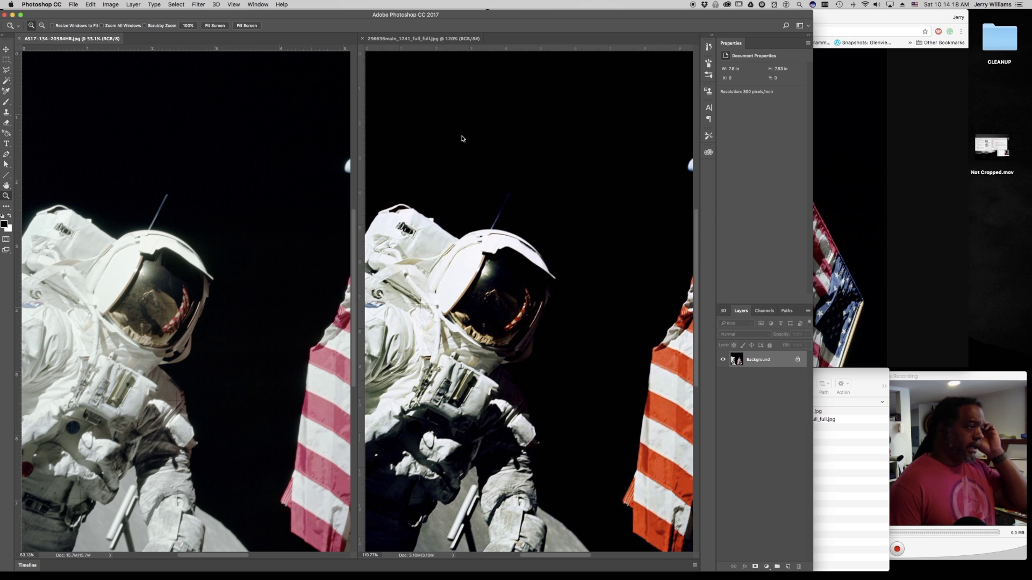
{"action": "left_click", "coordinate": [490, 149]}
{"action": "scroll", "coordinate": [491, 151], "scroll_direction": "right", "scroll_amount": 3}
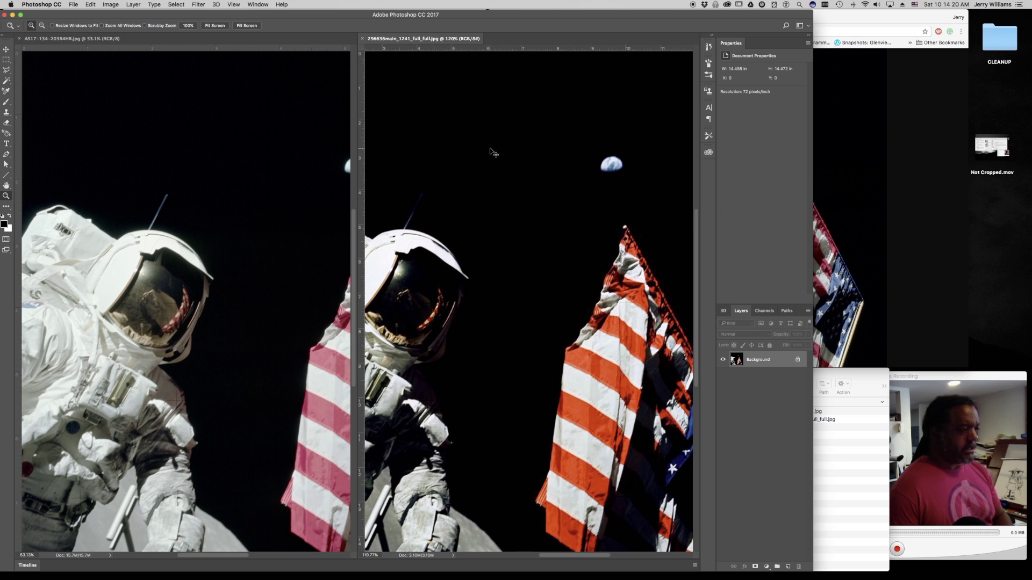
{"action": "left_click", "coordinate": [491, 152], "text": "alt"}
{"action": "left_click", "coordinate": [490, 152], "text": "alt"}
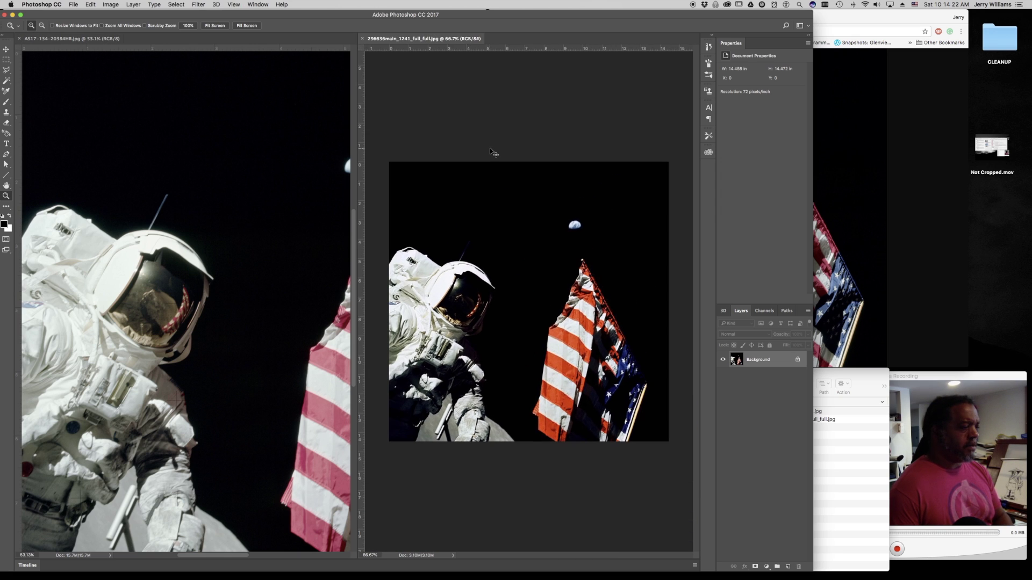
{"action": "left_click", "coordinate": [242, 141]}
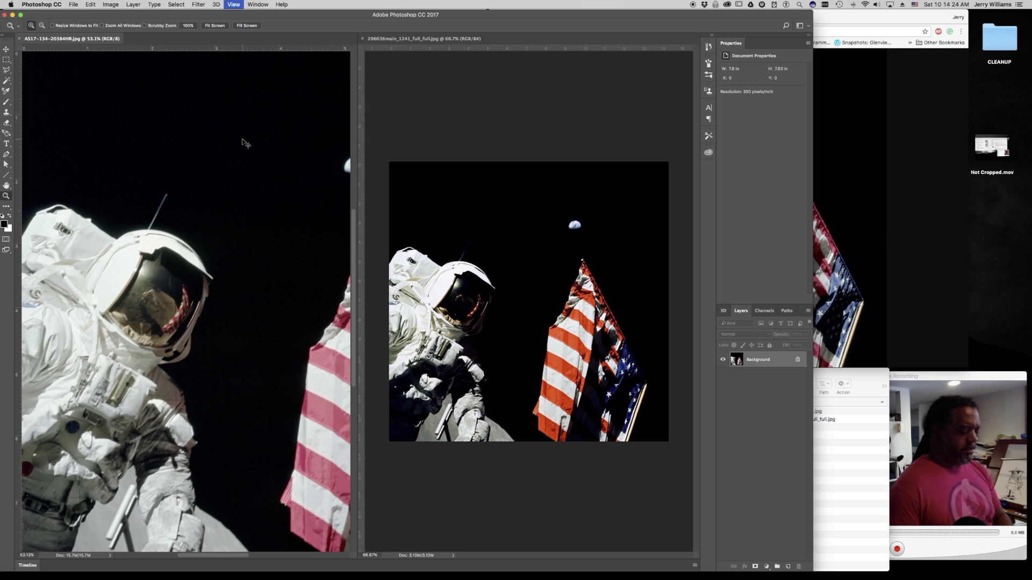
{"action": "left_click", "coordinate": [243, 141], "text": "alt"}
{"action": "left_click", "coordinate": [243, 142], "text": "alt"}
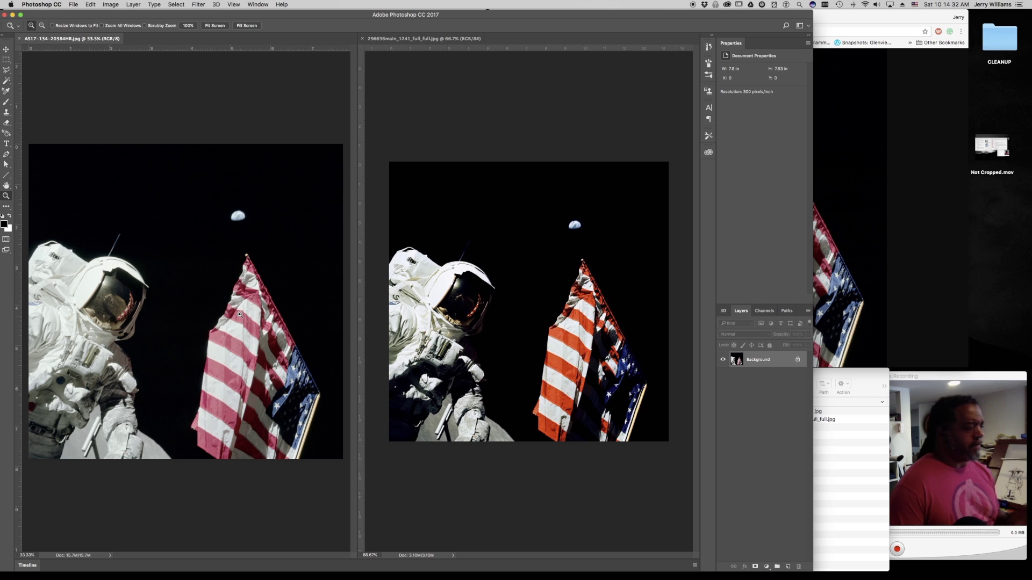
{"action": "left_click", "coordinate": [5, 49]}
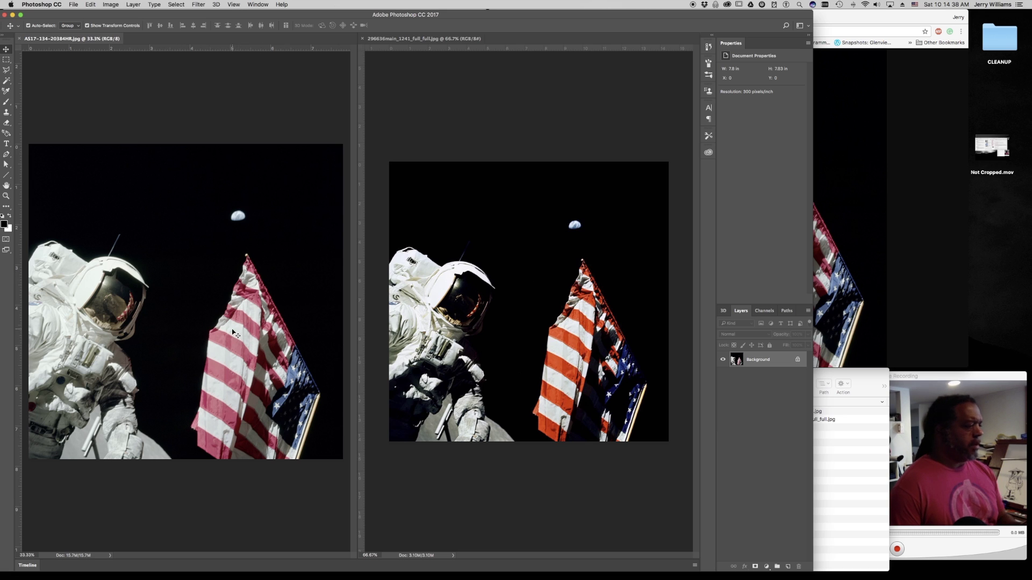
{"action": "key", "text": "super+l"}
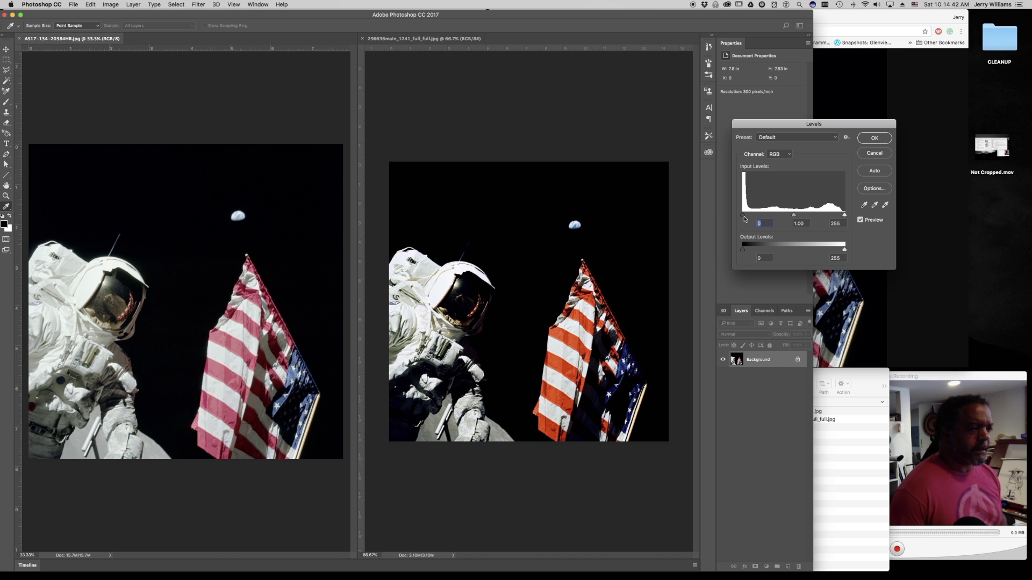
{"action": "left_click_drag", "start_coordinate": [743, 218], "coordinate": [779, 218]}
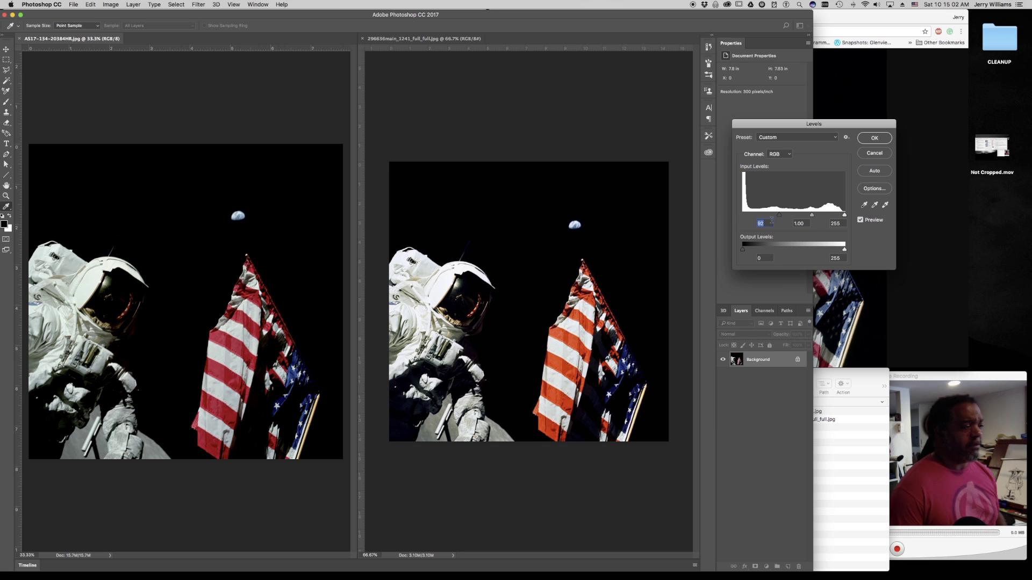
{"action": "left_click", "coordinate": [843, 215]}
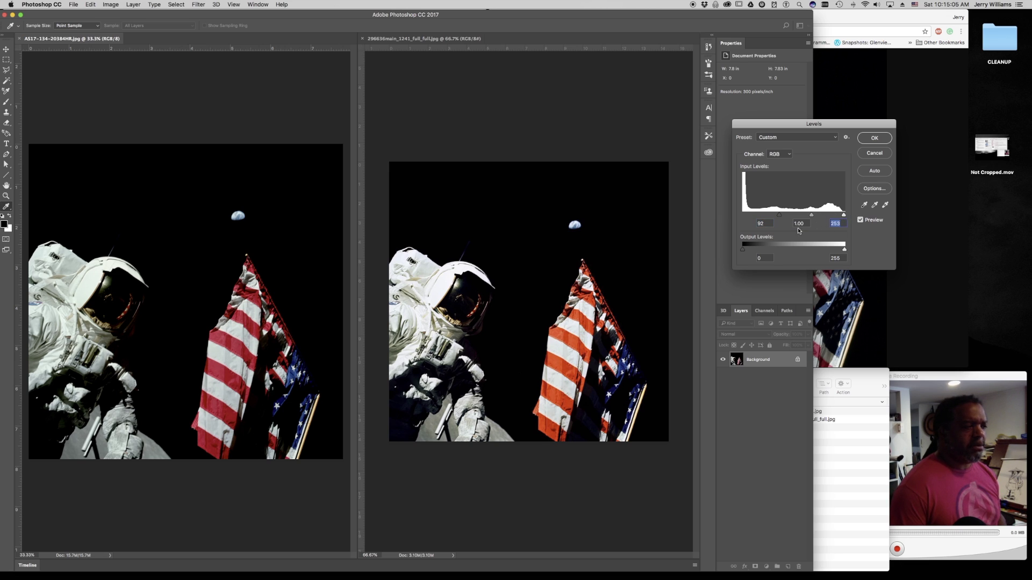
{"action": "left_click", "coordinate": [874, 138]}
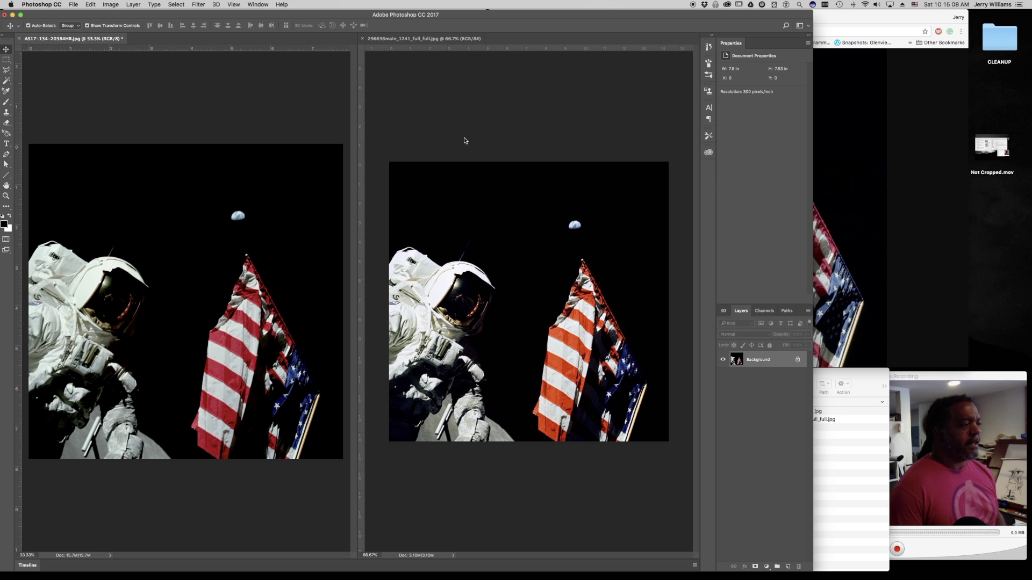
- Check the pixel dimensions of 296636main_1241_full_full.jpg without resizing it
{"action": "left_click", "coordinate": [392, 74]}
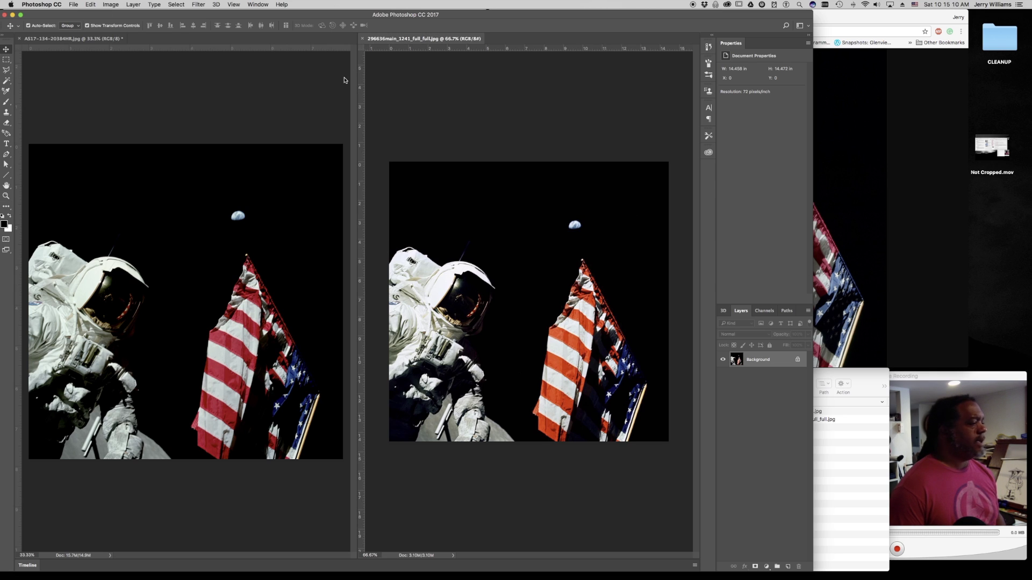
{"action": "left_click", "coordinate": [112, 5]}
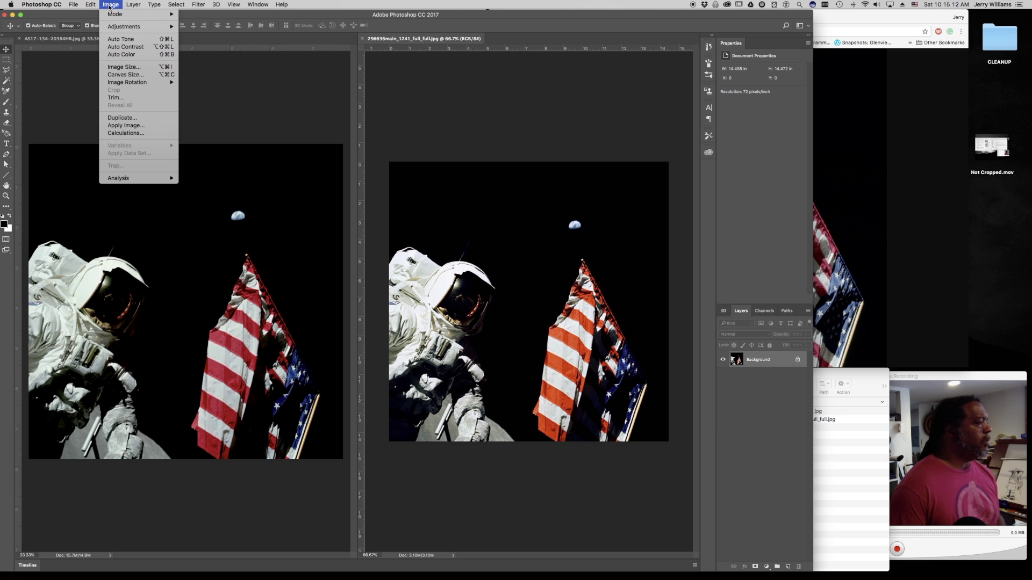
{"action": "left_click", "coordinate": [120, 67]}
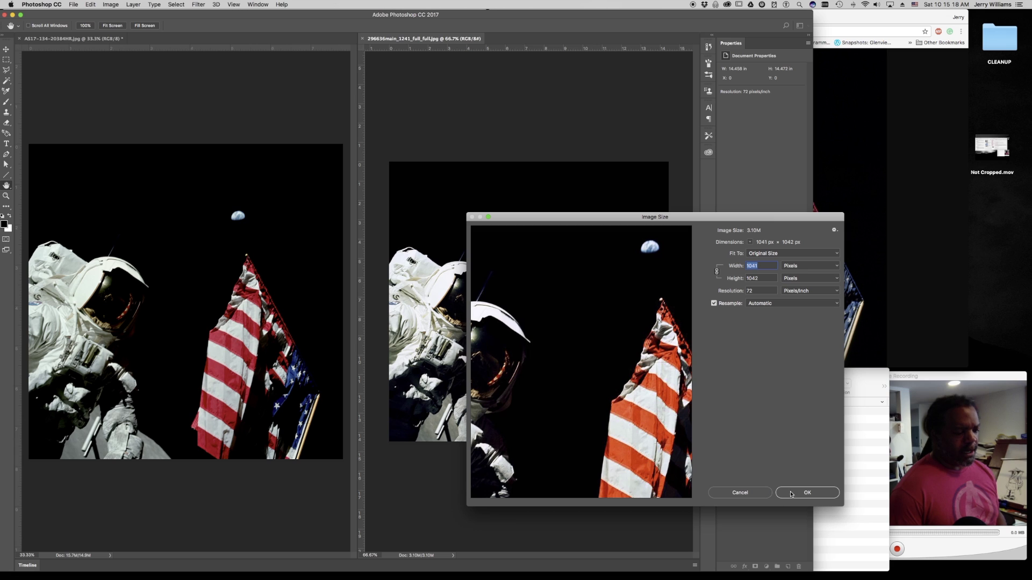
{"action": "left_click", "coordinate": [751, 494]}
{"action": "left_click", "coordinate": [253, 124]}
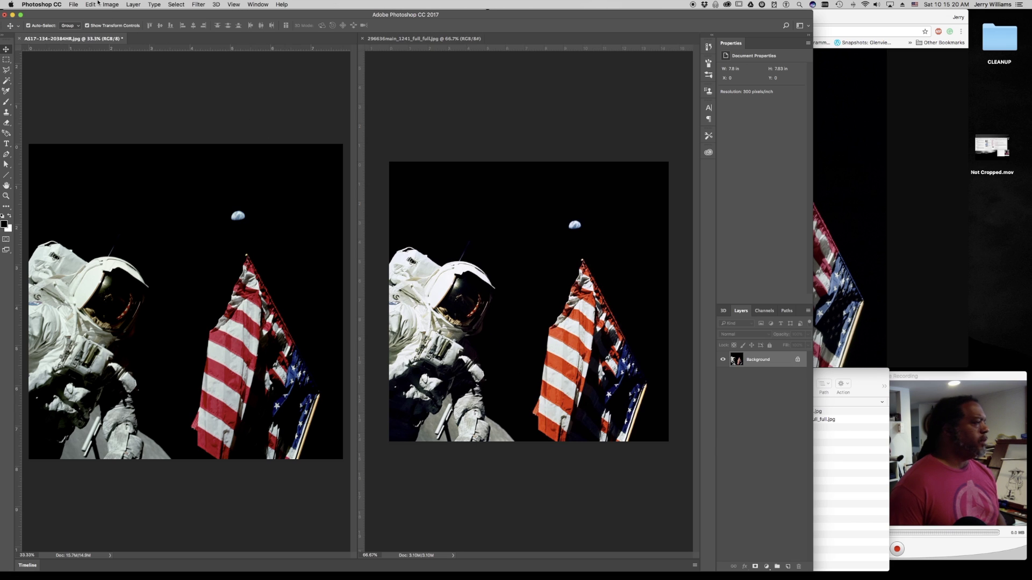
{"action": "left_click", "coordinate": [109, 4]}
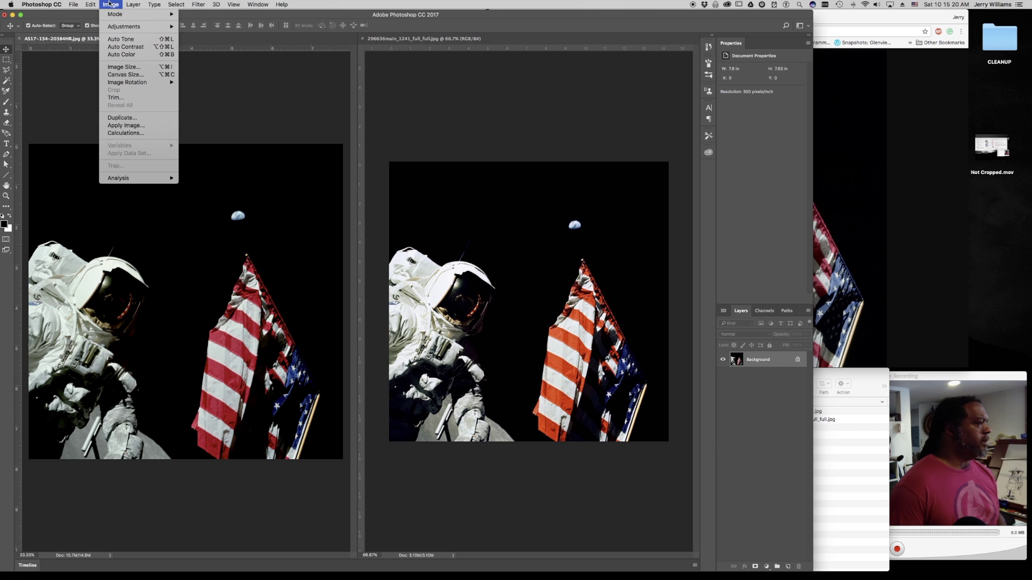
{"action": "left_click", "coordinate": [123, 67]}
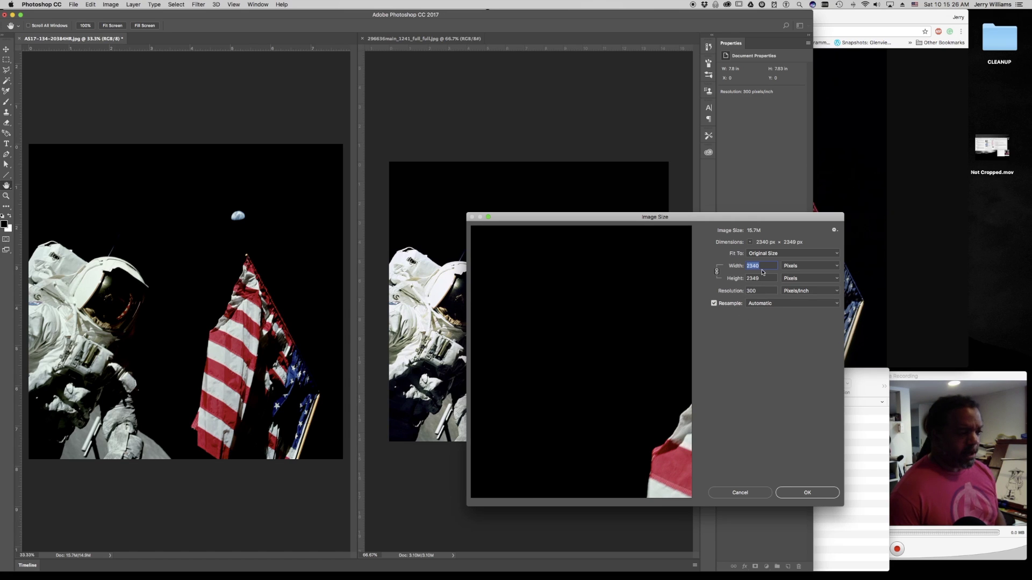
{"action": "type", "text": "1041"}
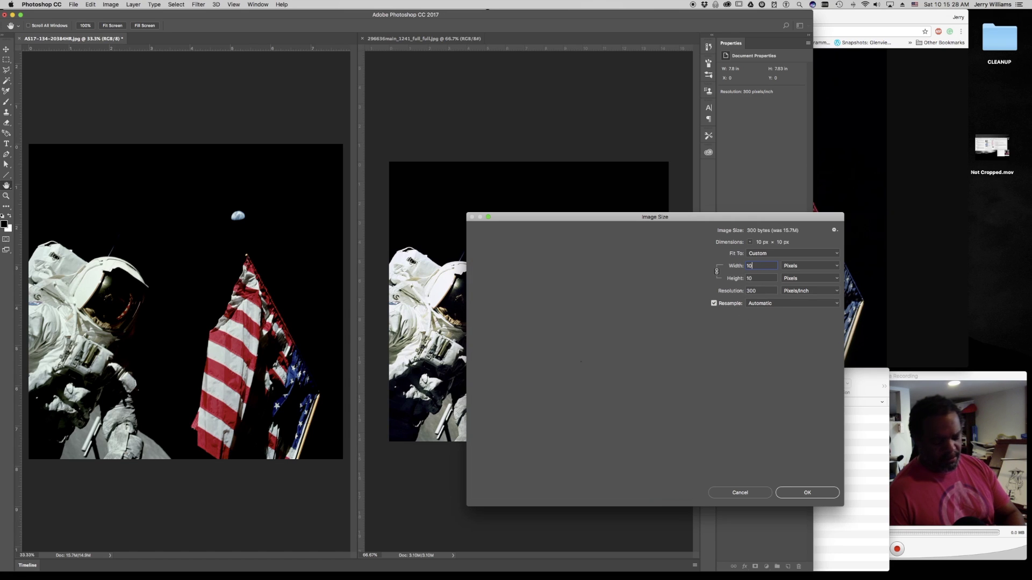
{"action": "left_click", "coordinate": [811, 493]}
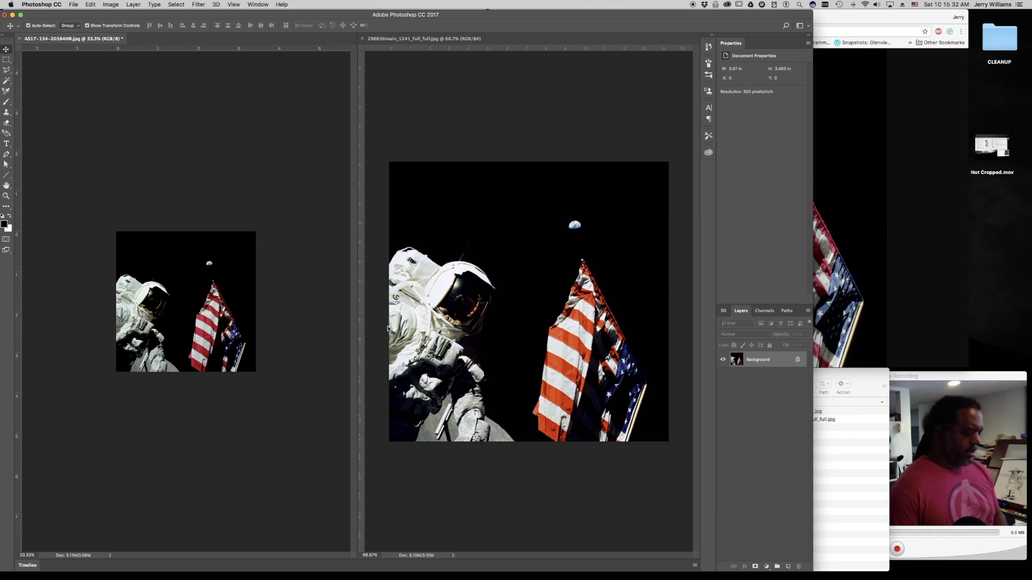
{"action": "key", "text": "super+equal"}
{"action": "key", "text": "super+equal"}
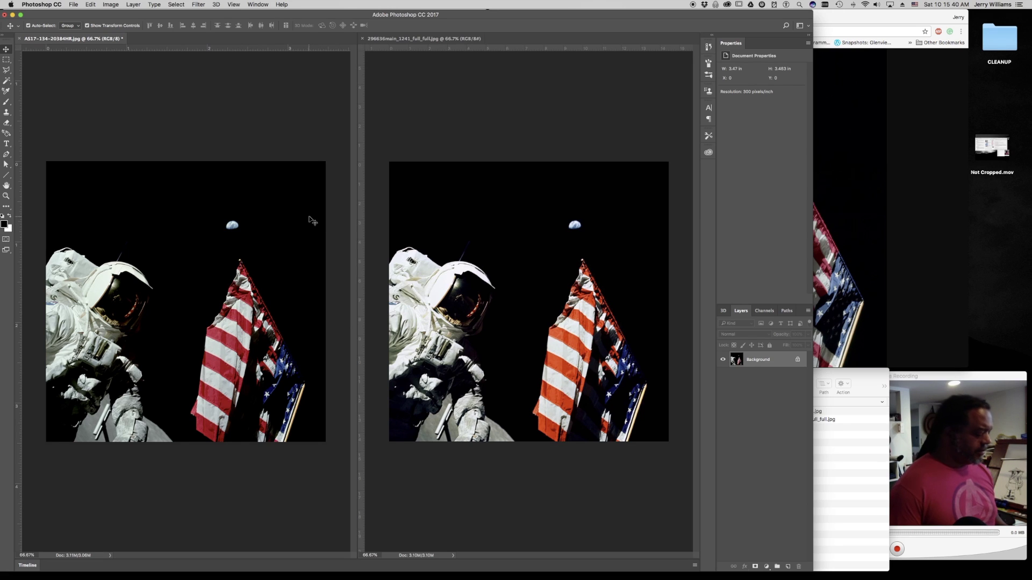
- Start saving the resized photo as a JPEG named B.jpg in the Not Cropped folder
{"action": "key", "text": "super+shift+s"}
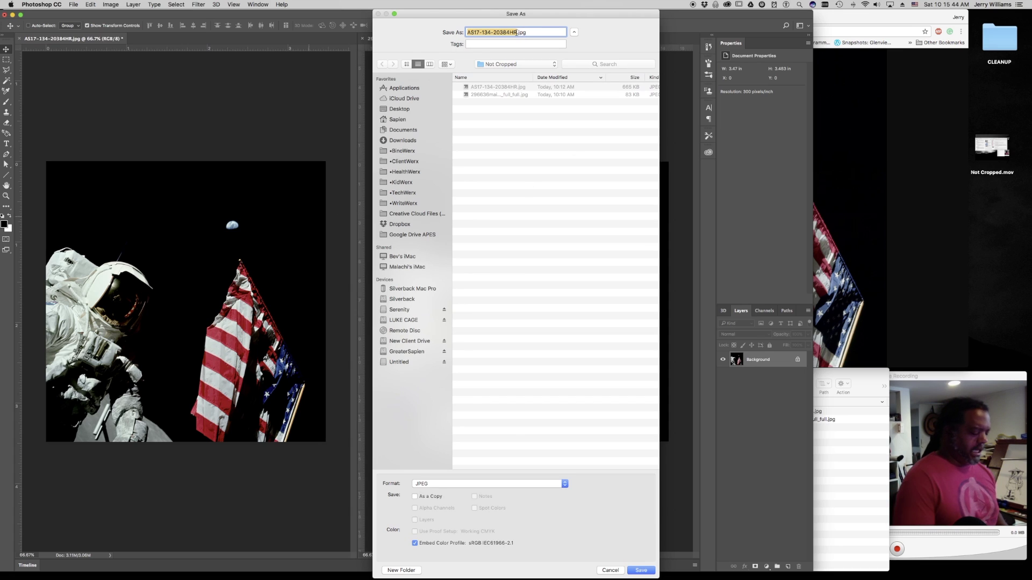
{"action": "type", "text": "B"}
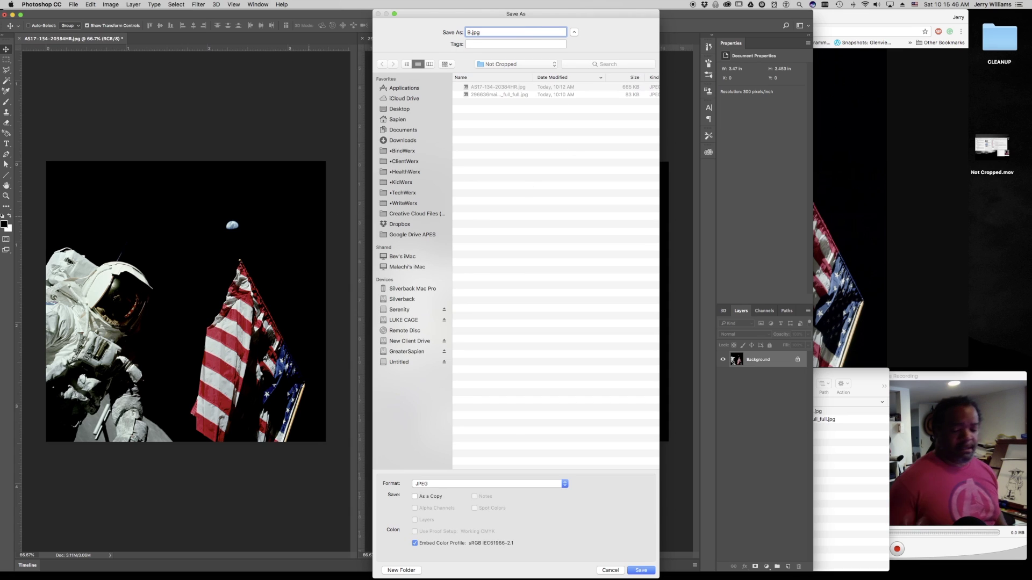
{"action": "left_click", "coordinate": [638, 570]}
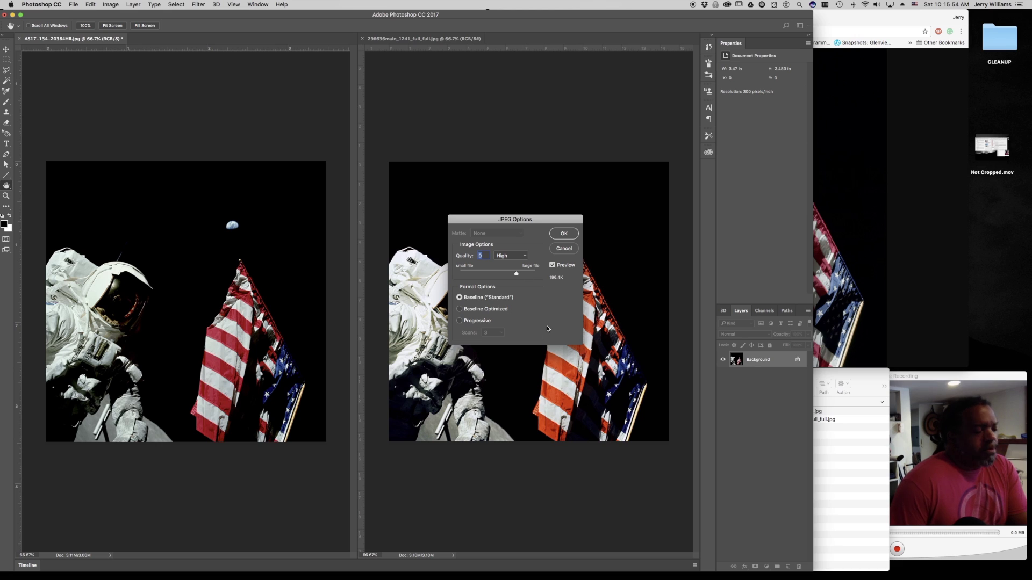
- Check the file sizes of the two source photos in the Not Cropped Finder folder and return to Photoshop's JPEG options
{"action": "left_click", "coordinate": [848, 475]}
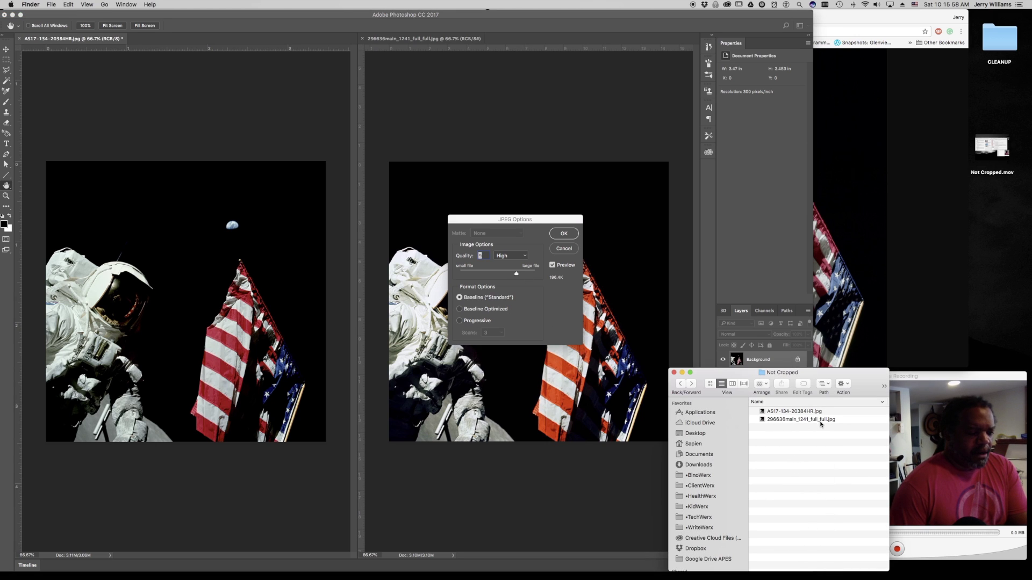
{"action": "scroll", "coordinate": [818, 435], "scroll_direction": "right", "scroll_amount": 5}
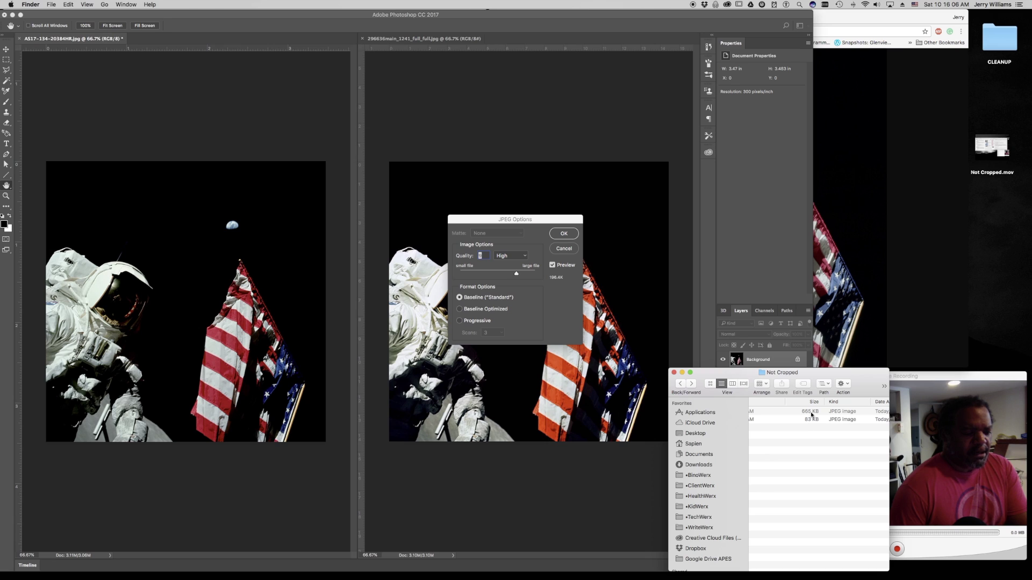
{"action": "scroll", "coordinate": [808, 420], "scroll_direction": "left", "scroll_amount": 5}
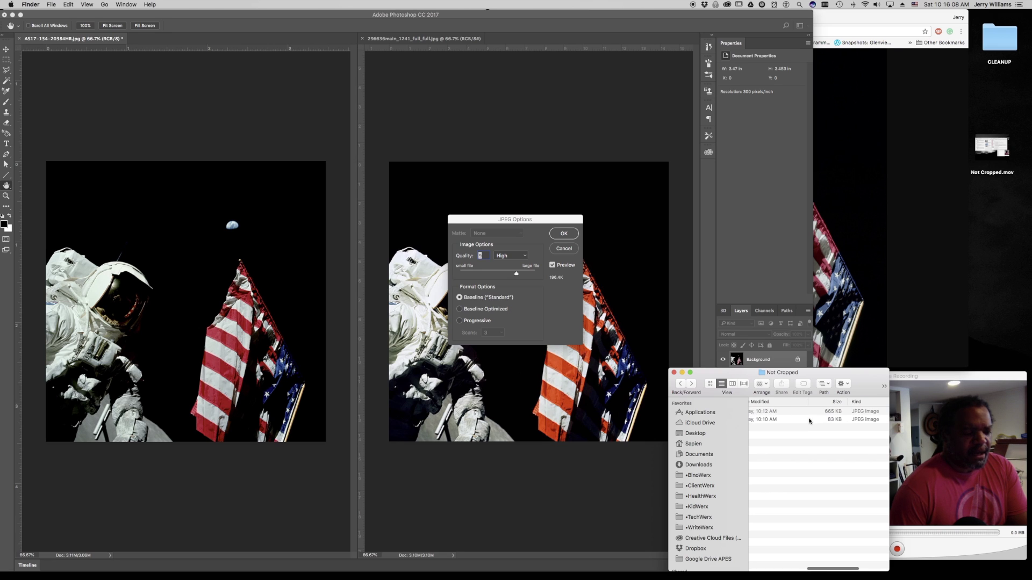
{"action": "left_click", "coordinate": [539, 222]}
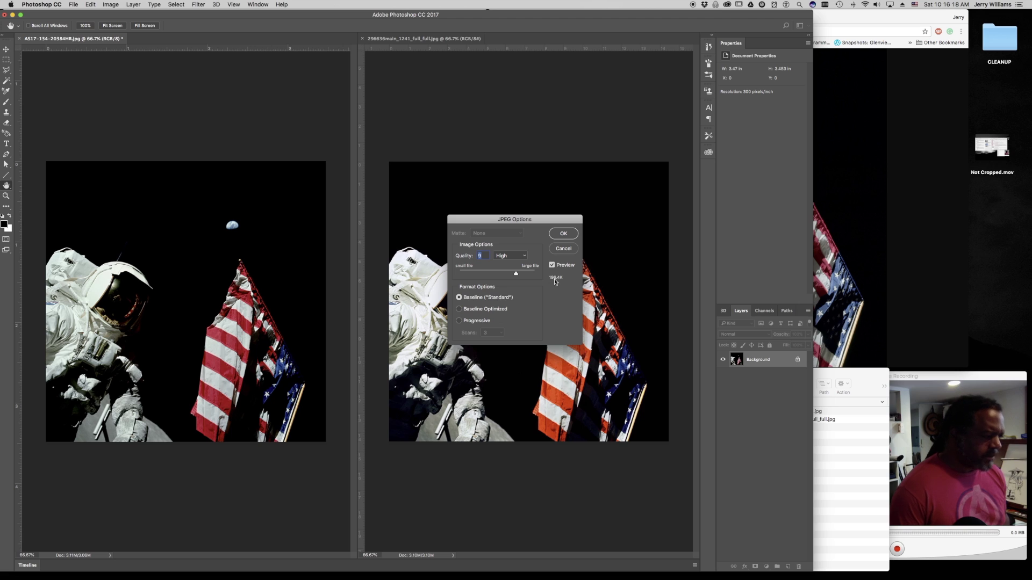
- Save B.jpg with JPEG quality 5 (Medium) in Progressive format with 3 scans
{"action": "left_click_drag", "start_coordinate": [517, 275], "coordinate": [488, 276]}
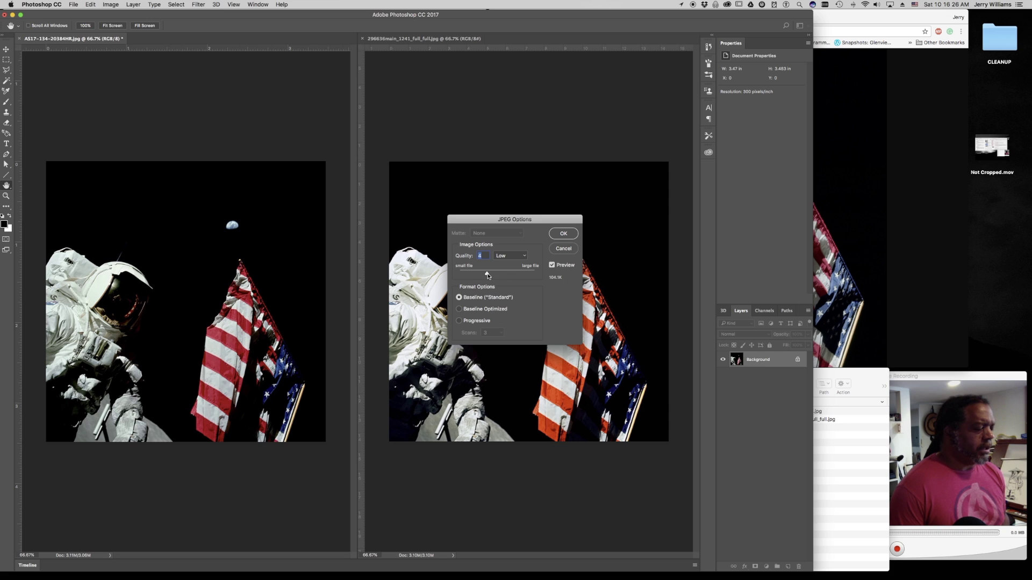
{"action": "left_click_drag", "start_coordinate": [487, 275], "coordinate": [490, 276]}
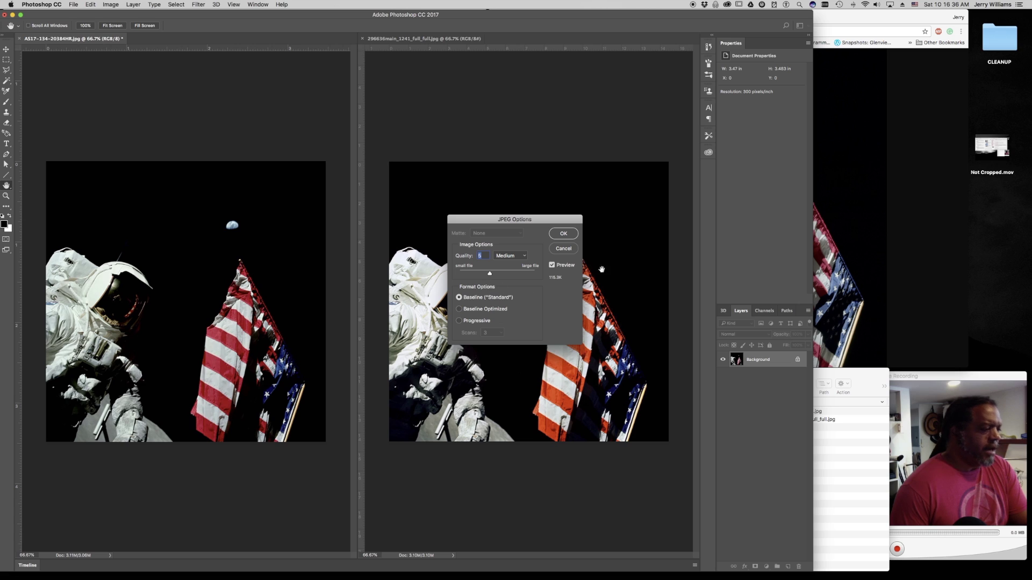
{"action": "left_click", "coordinate": [459, 322]}
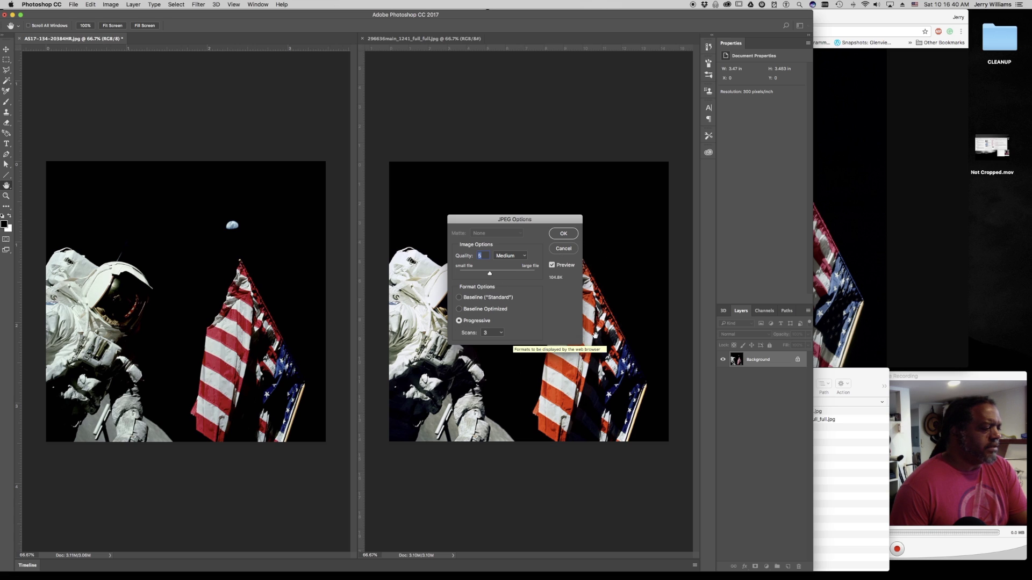
{"action": "left_click", "coordinate": [563, 234]}
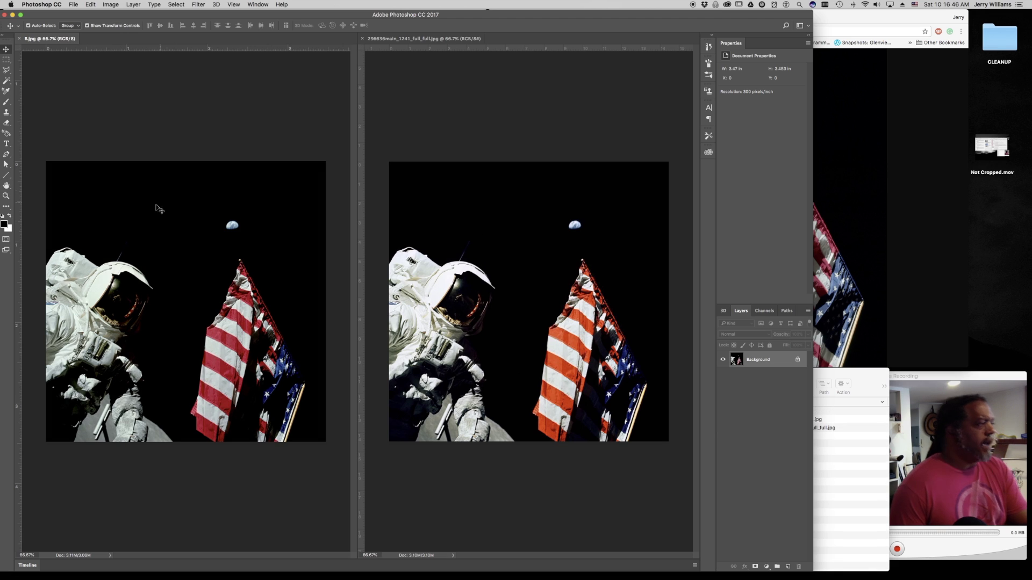
- Close B.jpg and reopen the compressed file from the Not Cropped folder in Photoshop
{"action": "left_click", "coordinate": [19, 40]}
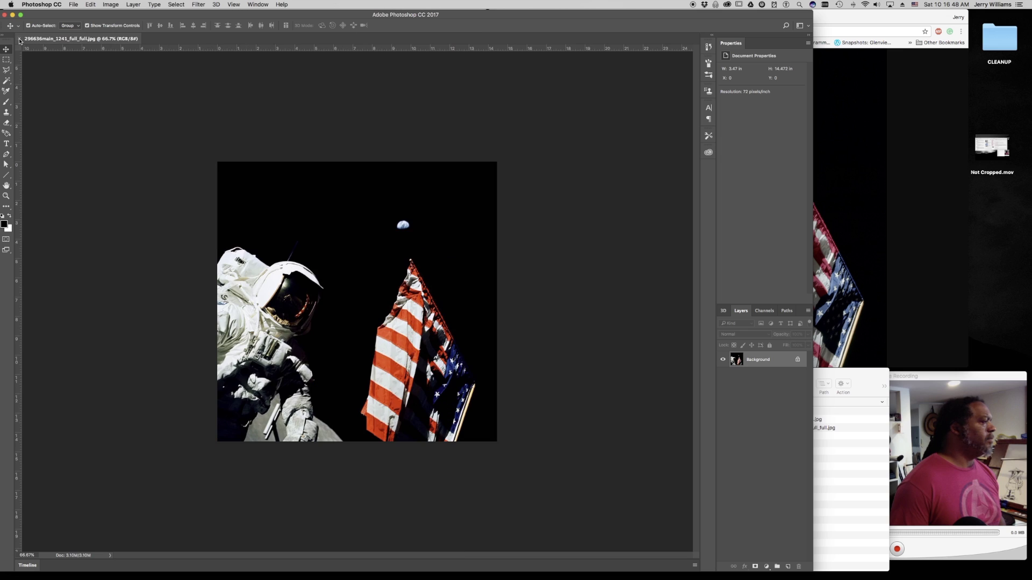
{"action": "left_click", "coordinate": [863, 469]}
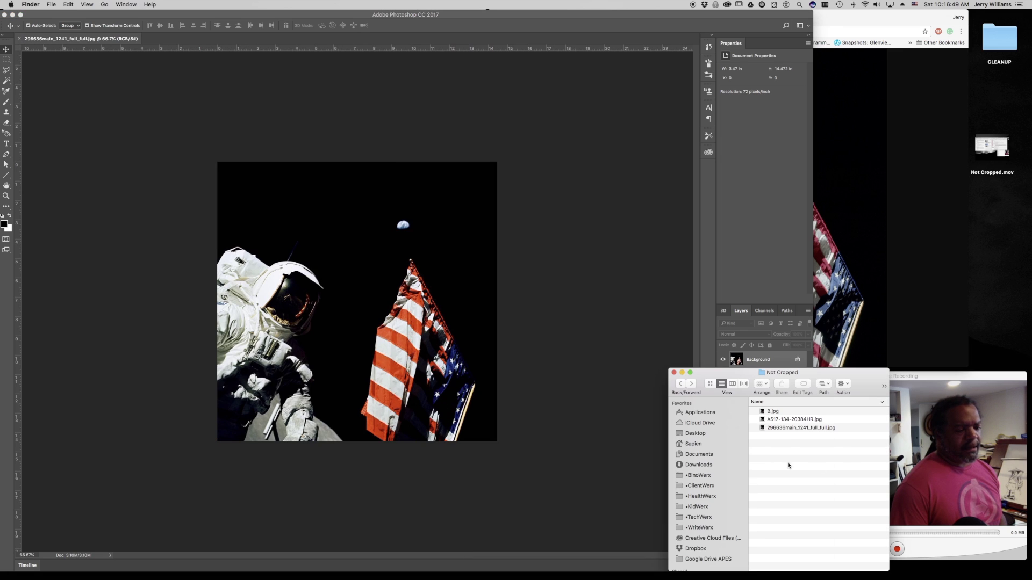
{"action": "left_click", "coordinate": [761, 413]}
{"action": "left_click_drag", "start_coordinate": [761, 413], "coordinate": [280, 572]}
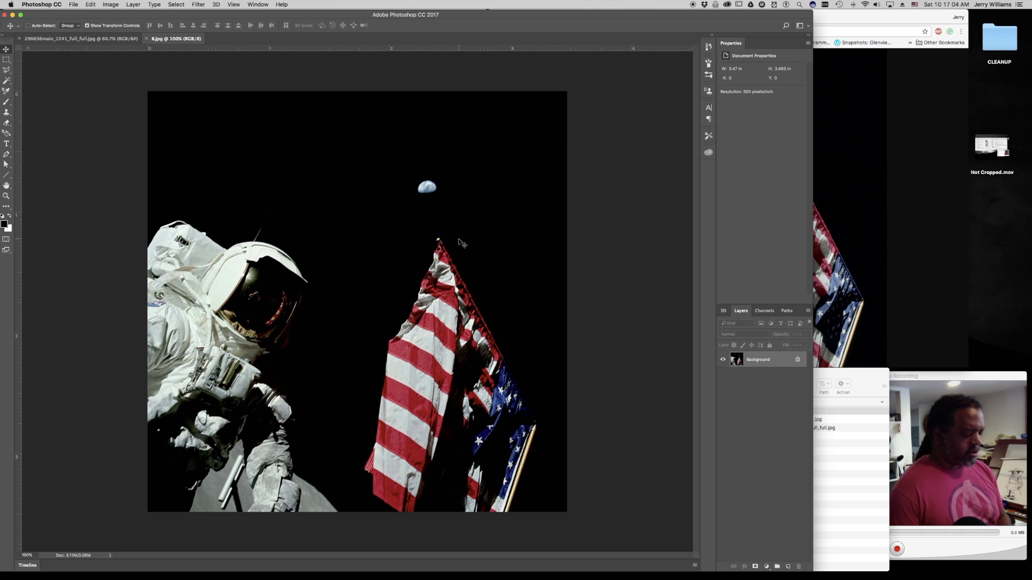
- Apply Levels to B.jpg with the RGB white input level at 3
{"action": "key", "text": "super+l"}
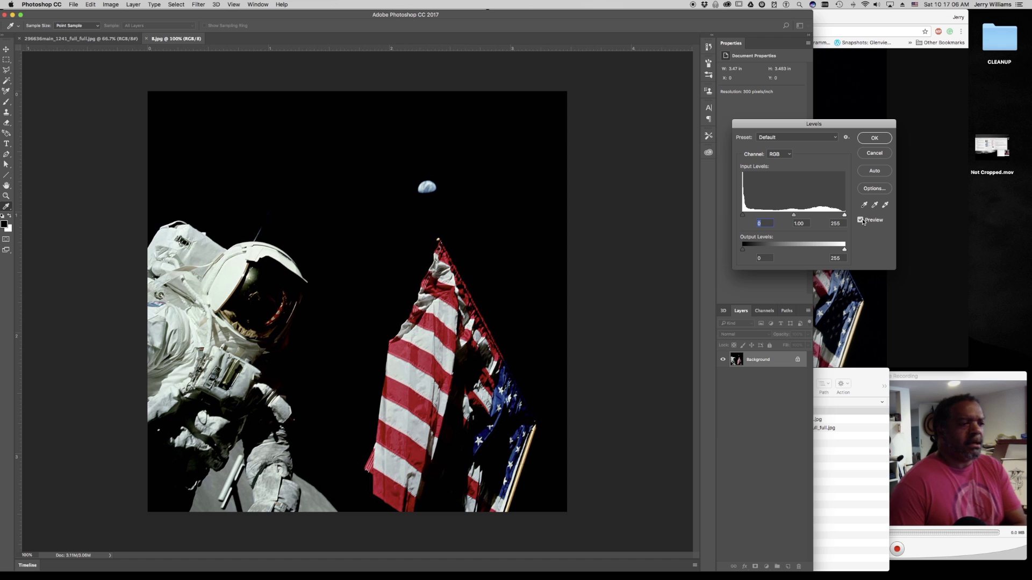
{"action": "left_click_drag", "start_coordinate": [845, 215], "coordinate": [745, 217]}
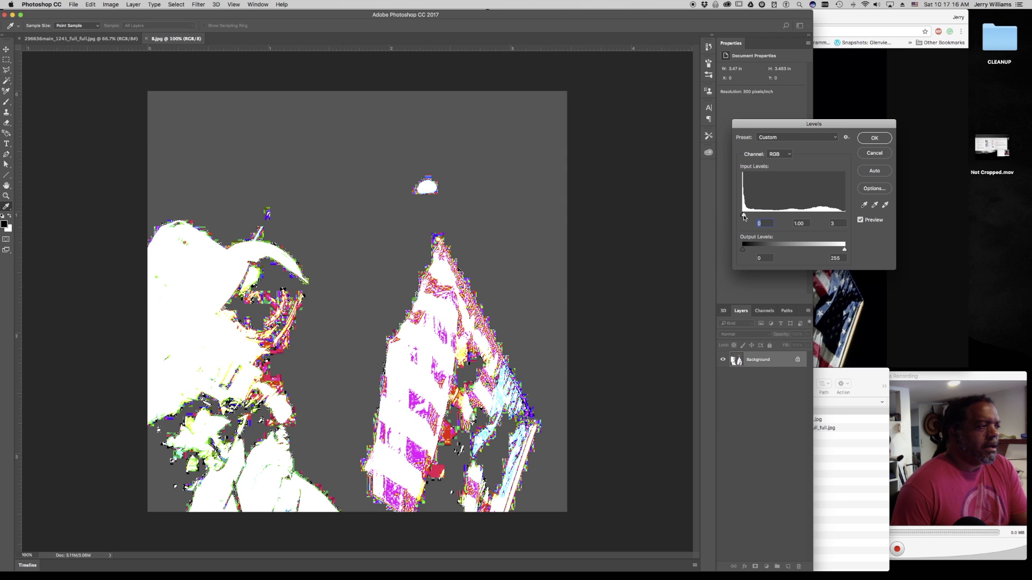
{"action": "left_click", "coordinate": [744, 216]}
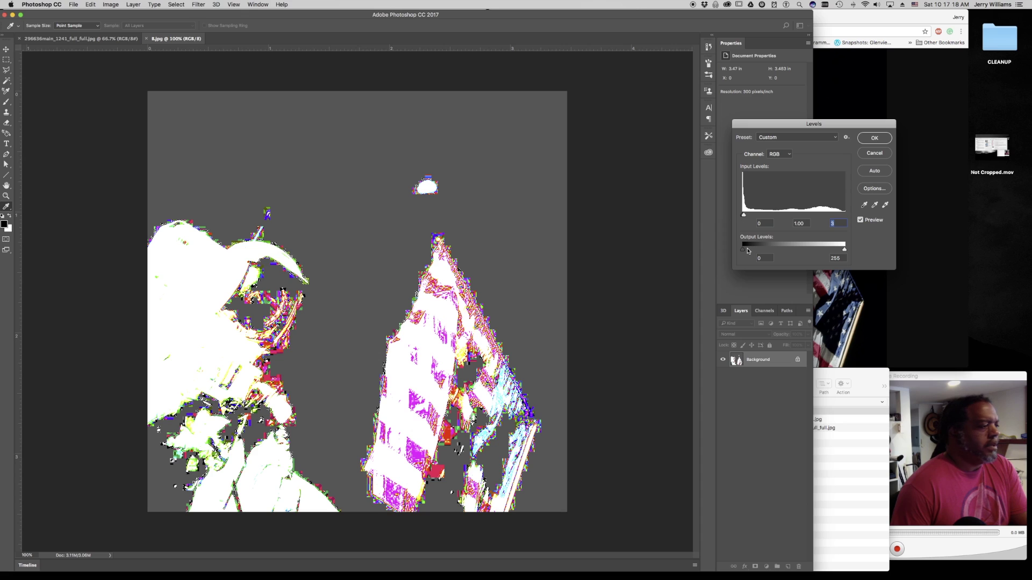
{"action": "left_click", "coordinate": [873, 138]}
- Examine the compression blocks around the Earth in B.jpg at about 714% zoom and return to the wider view
{"action": "key", "text": "z"}
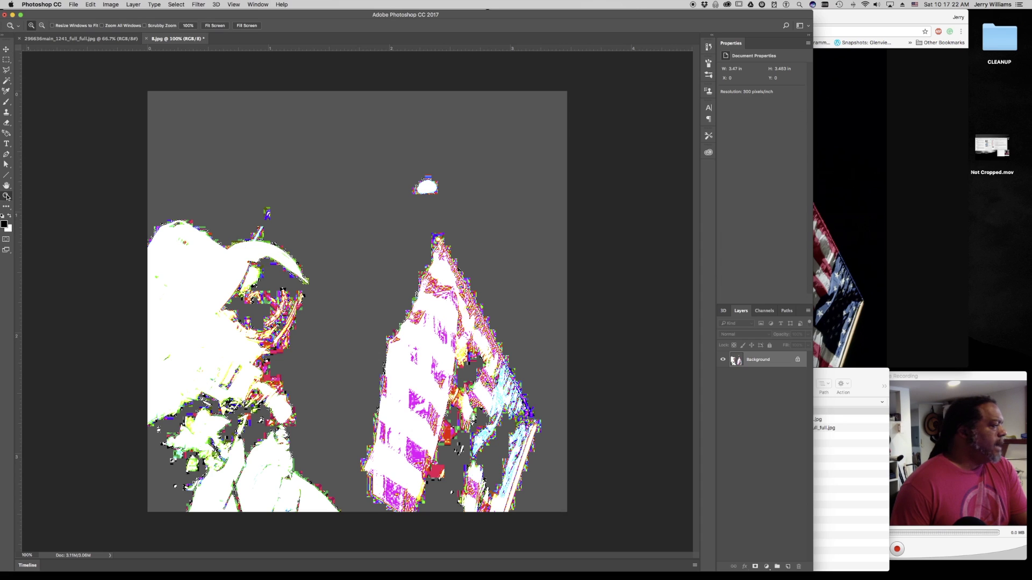
{"action": "left_click_drag", "start_coordinate": [386, 160], "coordinate": [479, 226]}
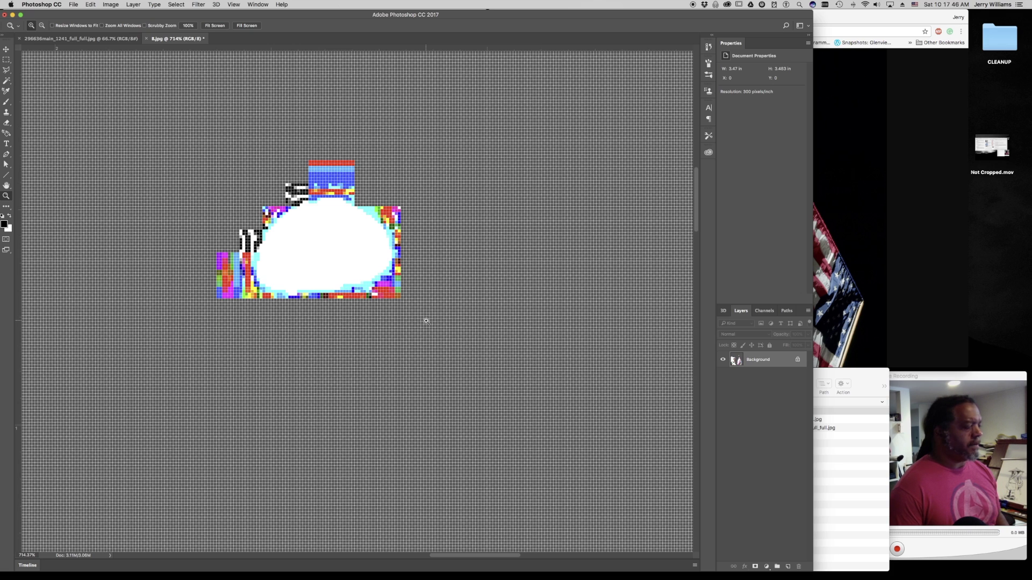
{"action": "key", "text": "super+0"}
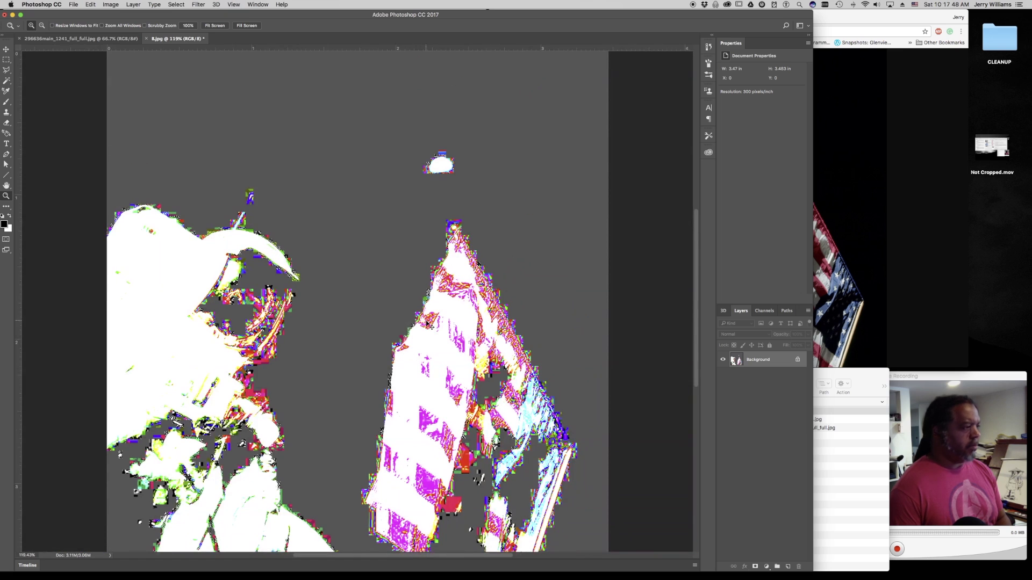
- Apply Levels to 296636main_1241_full_full.jpg with the RGB white input level at 2
{"action": "left_click", "coordinate": [103, 38]}
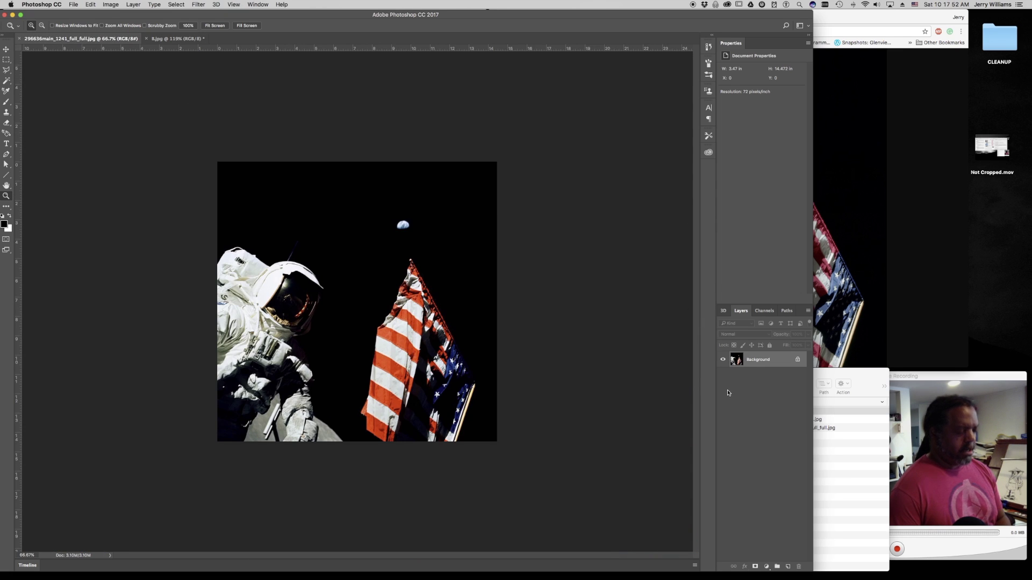
{"action": "key", "text": "super+l"}
{"action": "left_click_drag", "start_coordinate": [844, 214], "coordinate": [743, 228]}
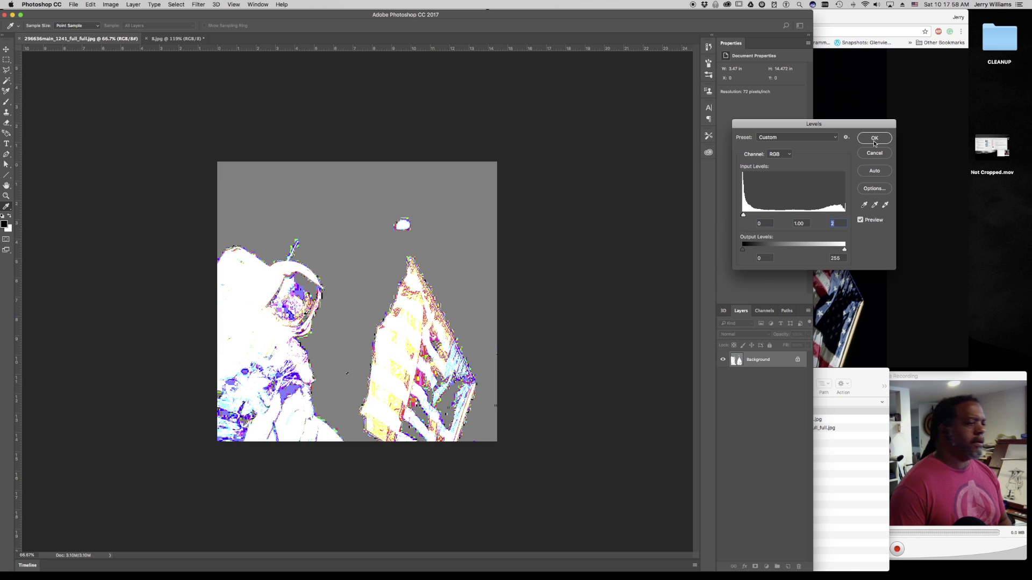
{"action": "left_click", "coordinate": [874, 138]}
- Arrange 296636main_1241_full_full.jpg and B.jpg side by side in a 2-up Vertical layout
{"action": "left_click", "coordinate": [253, 4]}
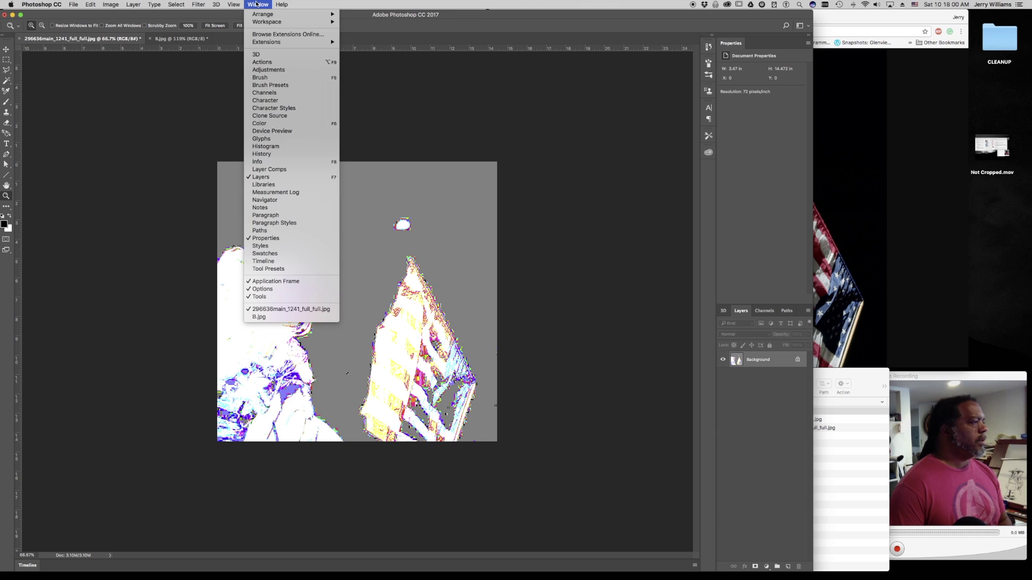
{"action": "mouse_move", "coordinate": [268, 14]}
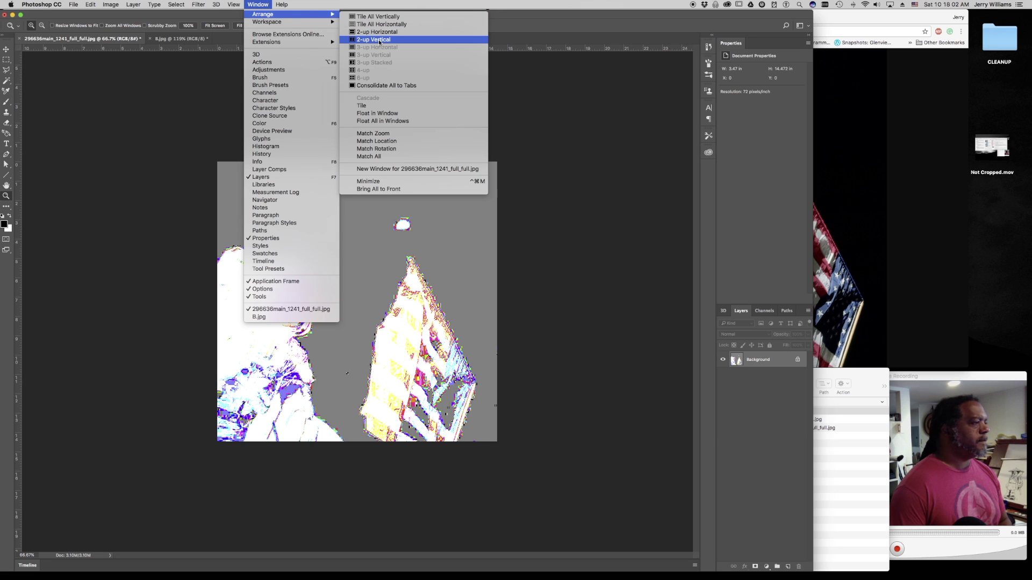
{"action": "left_click", "coordinate": [373, 40]}
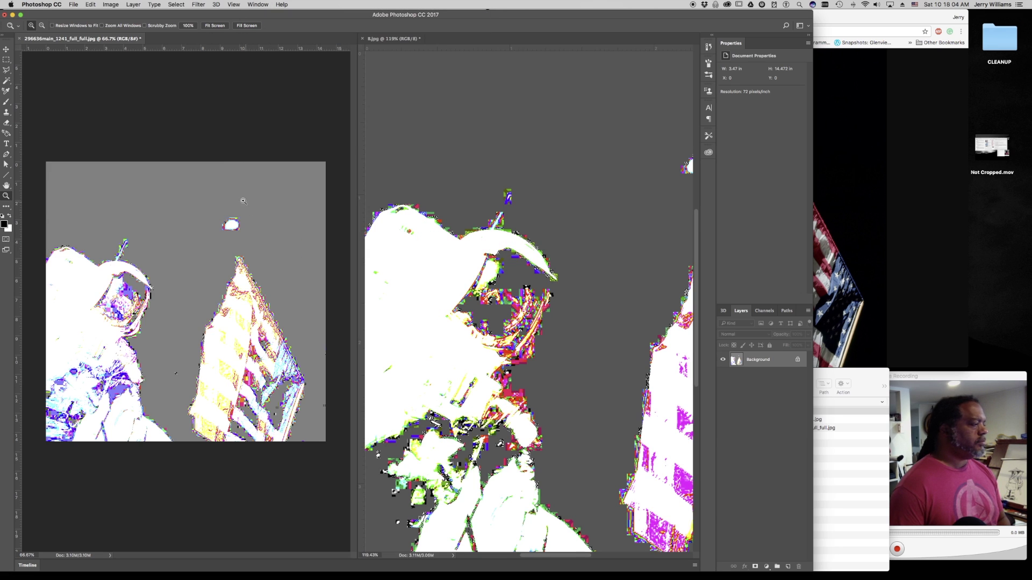
- Zoom both images to 300% on the Earth and flagpole tip to compare their compression artifacts
{"action": "left_click", "coordinate": [225, 238]}
{"action": "left_click", "coordinate": [237, 228]}
{"action": "left_click", "coordinate": [237, 229]}
{"action": "left_click", "coordinate": [586, 289]}
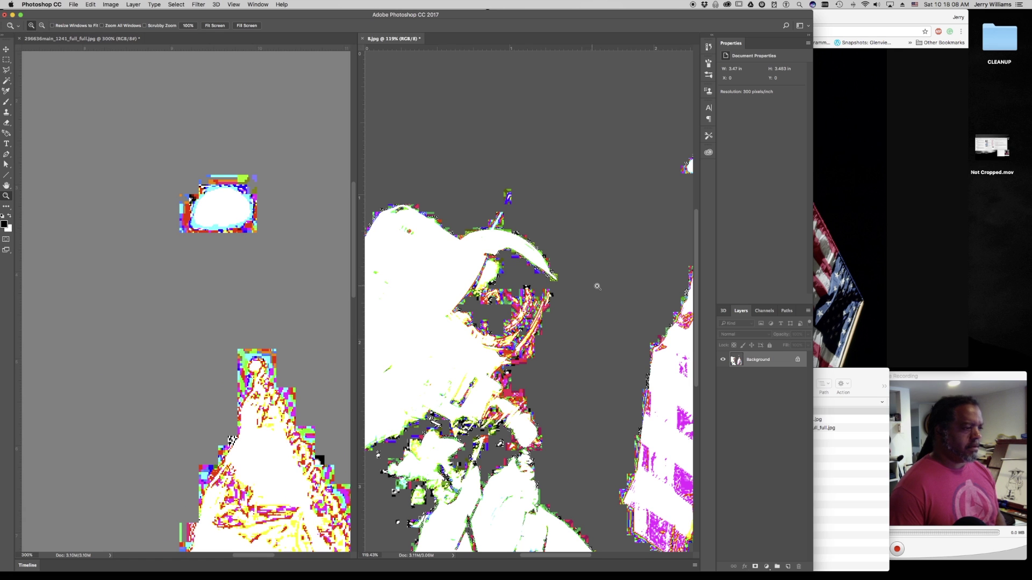
{"action": "scroll", "coordinate": [607, 283], "scroll_direction": "right", "scroll_amount": 10}
{"action": "scroll", "coordinate": [537, 204], "scroll_direction": "right", "scroll_amount": 3}
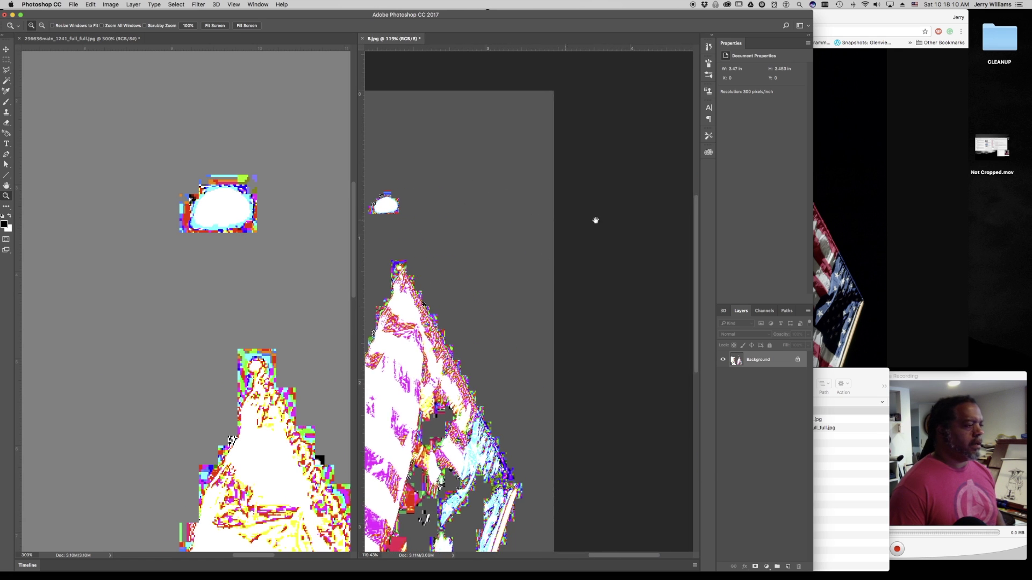
{"action": "scroll", "coordinate": [602, 221], "scroll_direction": "left", "scroll_amount": 8}
{"action": "left_click", "coordinate": [520, 212]}
{"action": "left_click", "coordinate": [520, 212]}
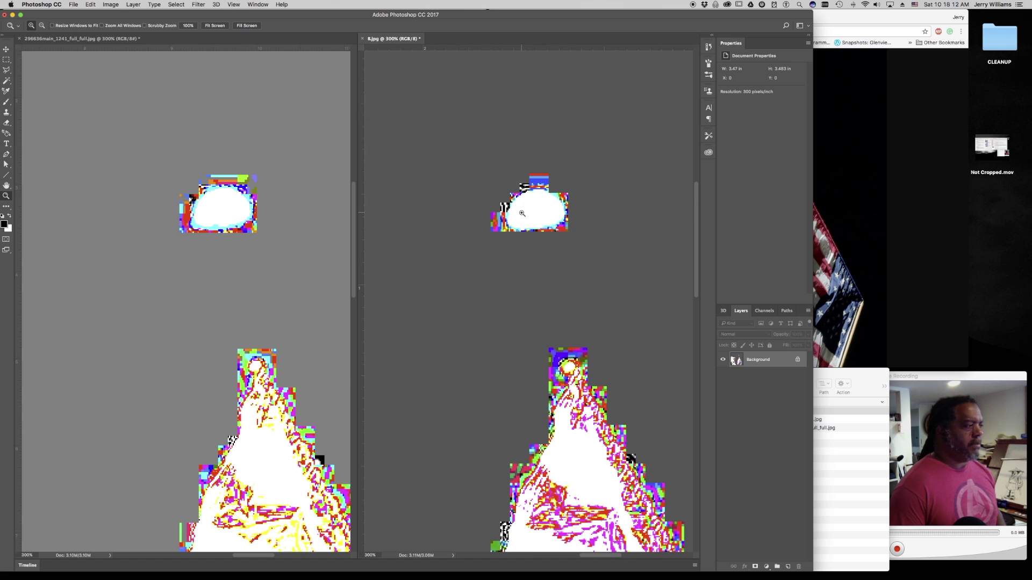